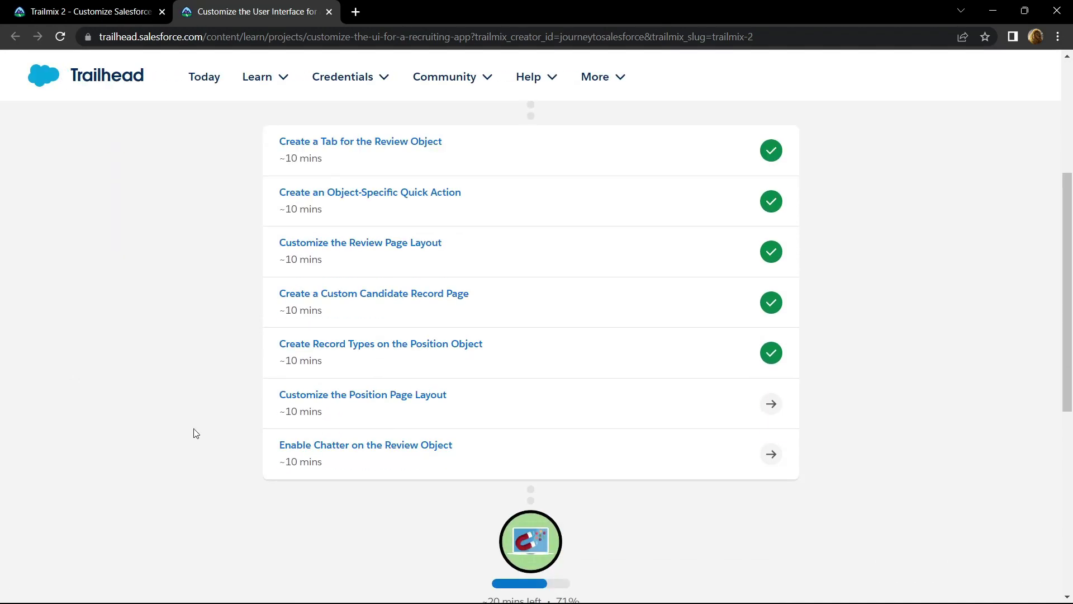
# - Open the 'Customize the Position Page Layout' Trailhead step in a new tab
pyautogui.rightClick(309, 404)
pyautogui.click(353, 412)
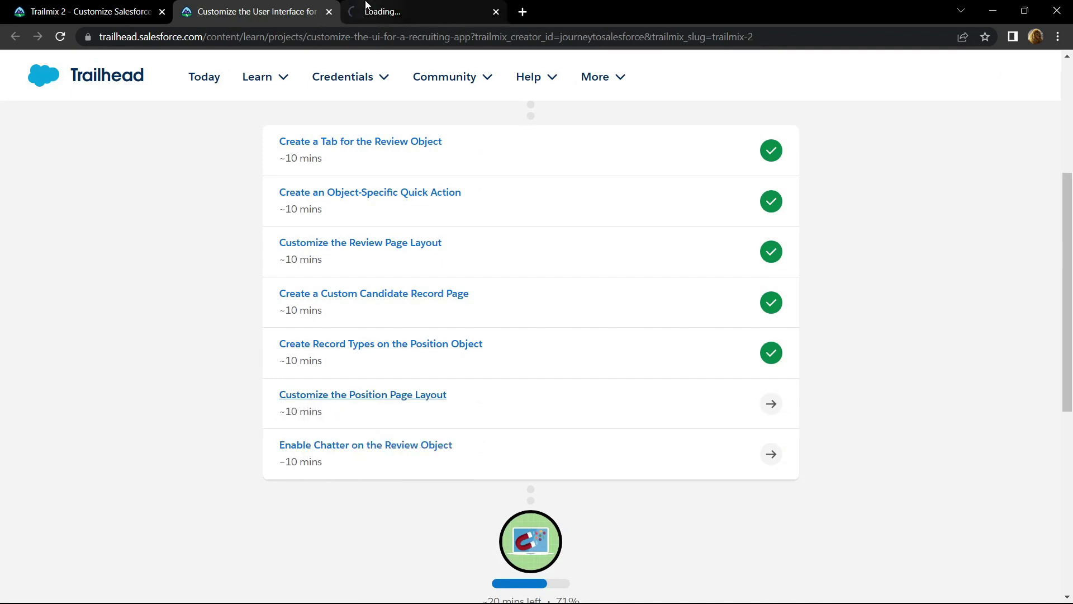
pyautogui.click(424, 11)
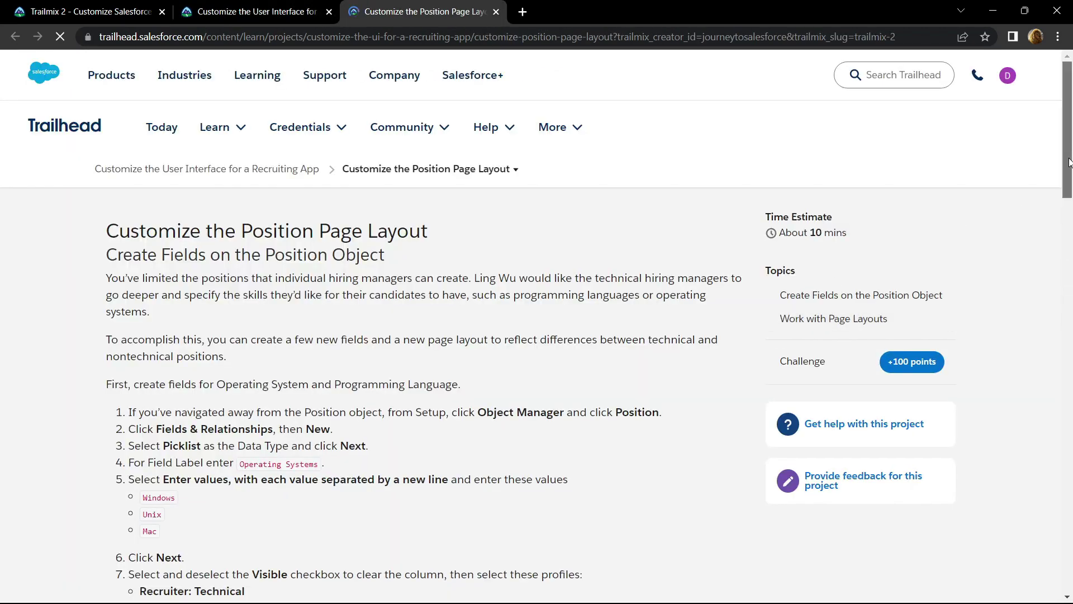
pyautogui.moveTo(1069, 160); pyautogui.dragTo(1068, 470)
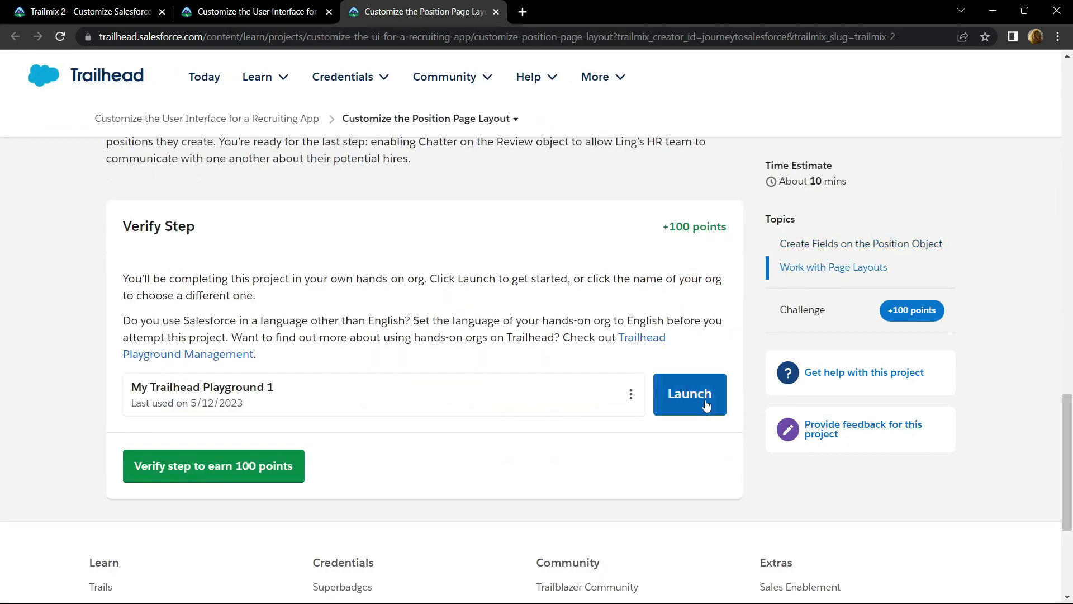
# - Launch the playground org and open the Position object's Fields & Relationships in Object Manager
pyautogui.click(695, 403)
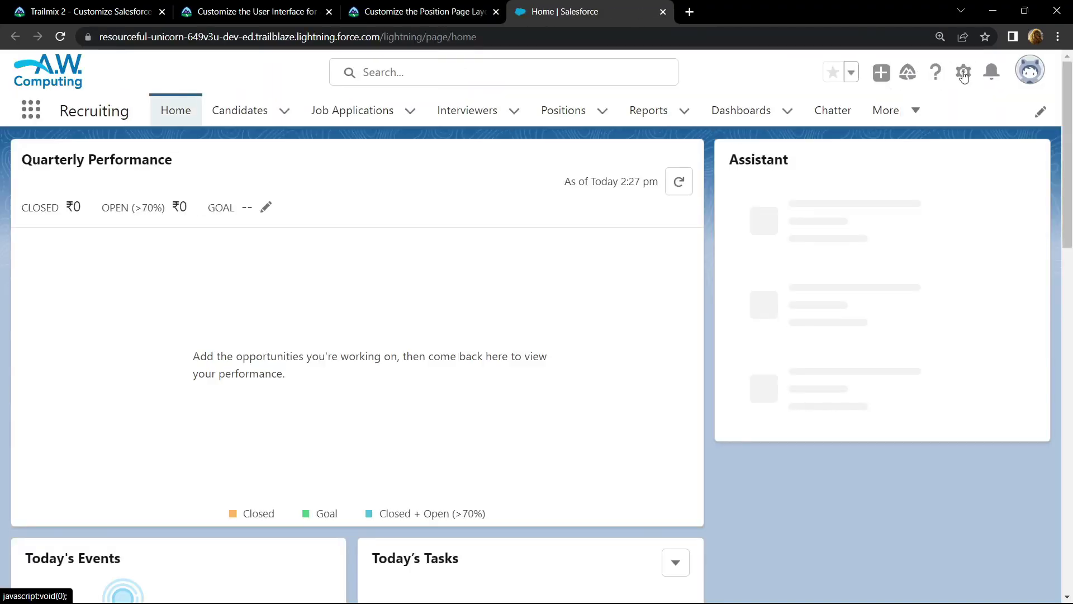
pyautogui.click(964, 73)
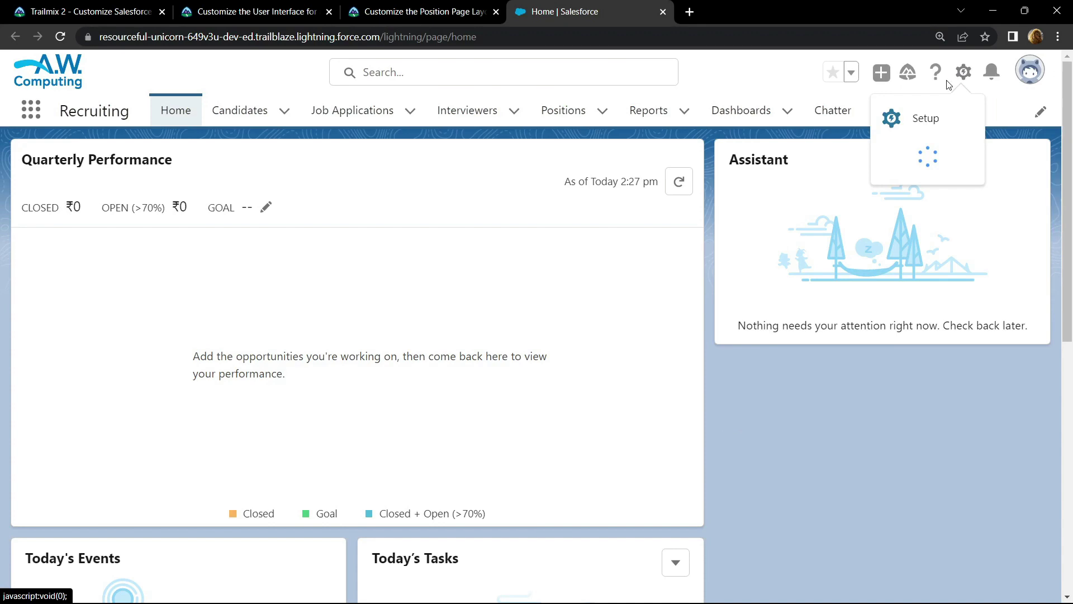
pyautogui.click(915, 117)
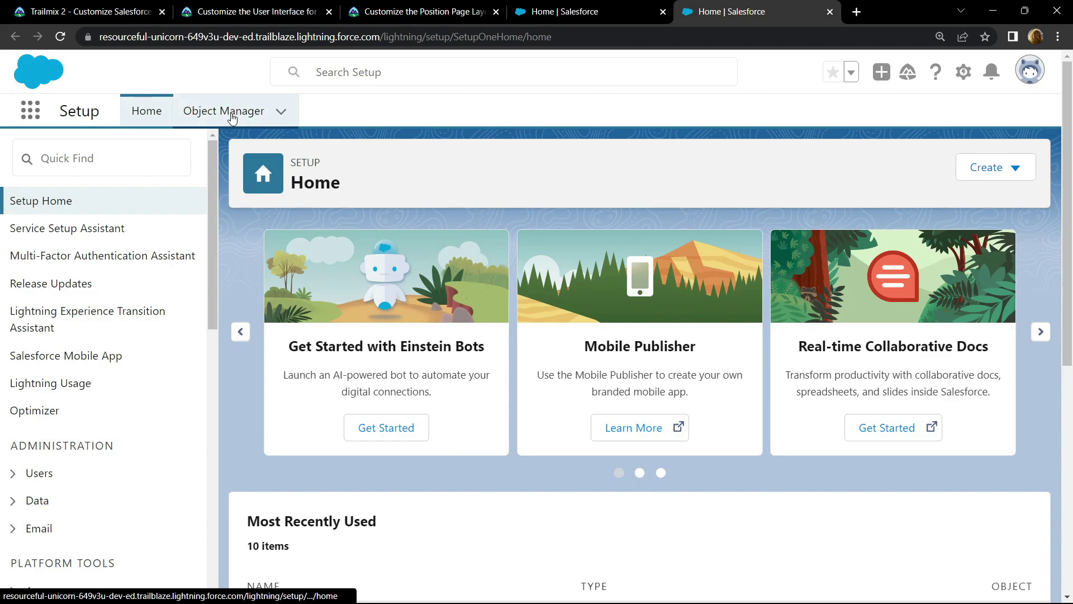
pyautogui.click(235, 113)
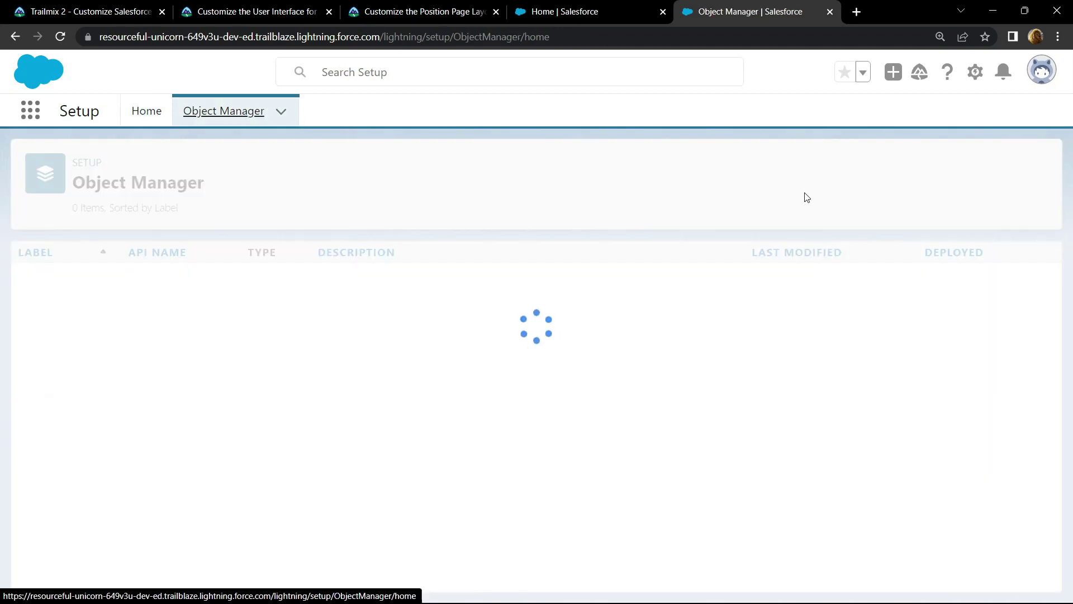
pyautogui.click(770, 169)
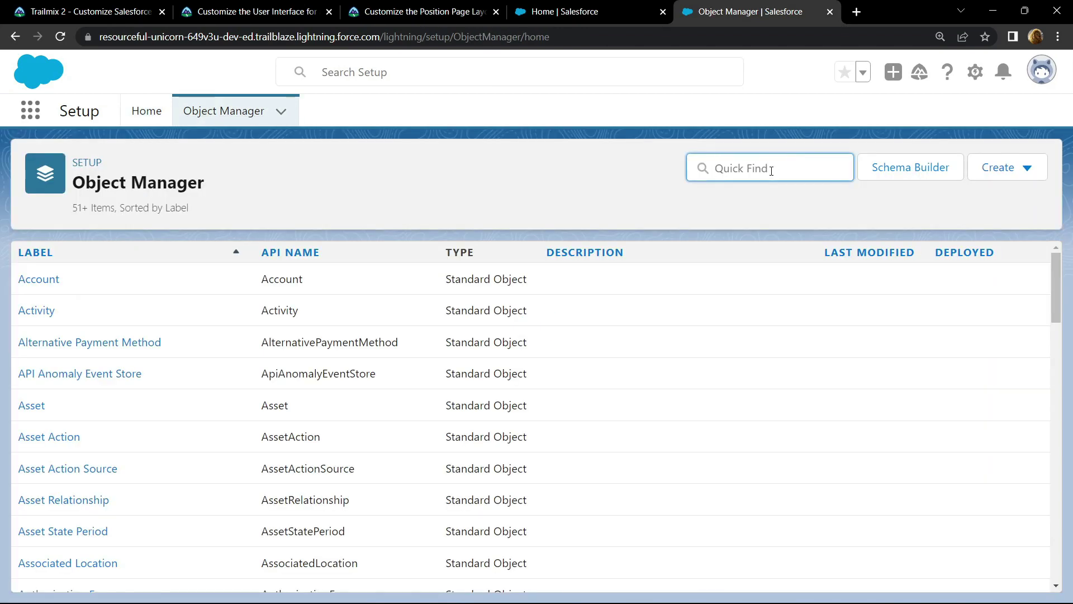
pyautogui.write('position')
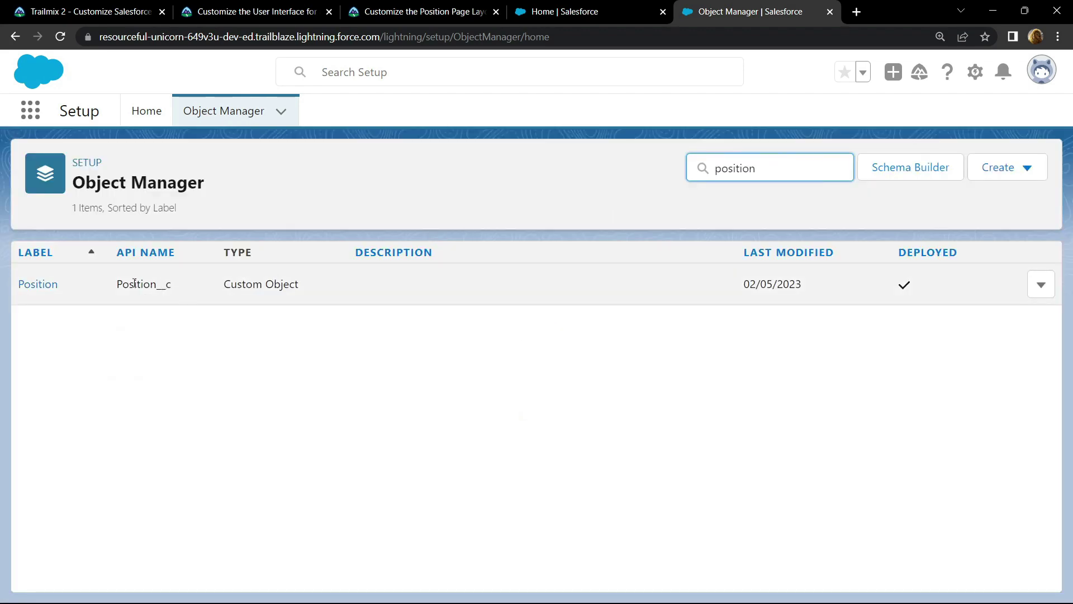
pyautogui.click(38, 283)
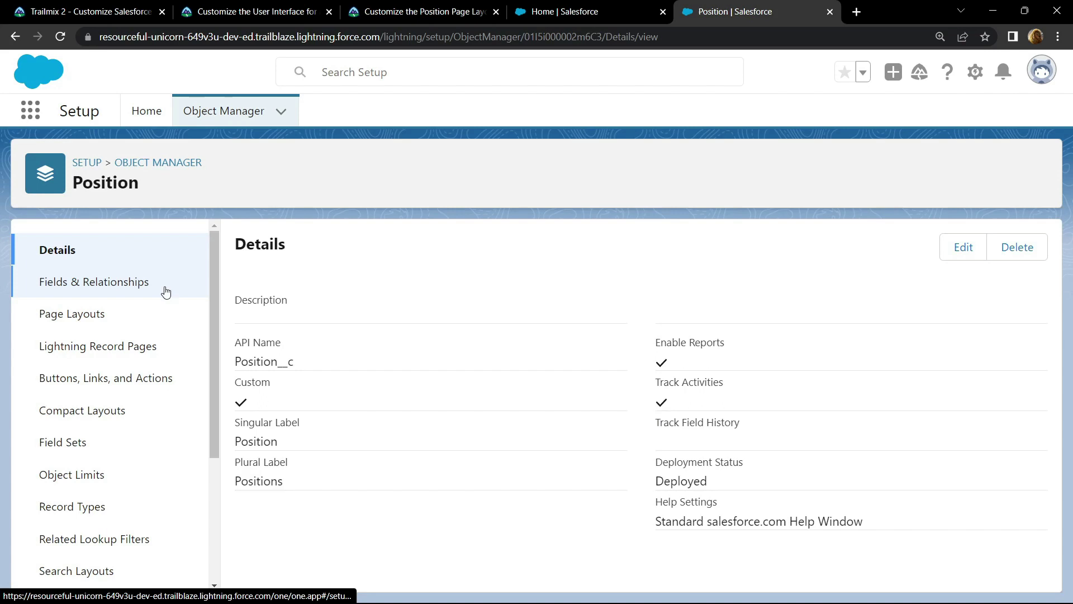
pyautogui.click(94, 283)
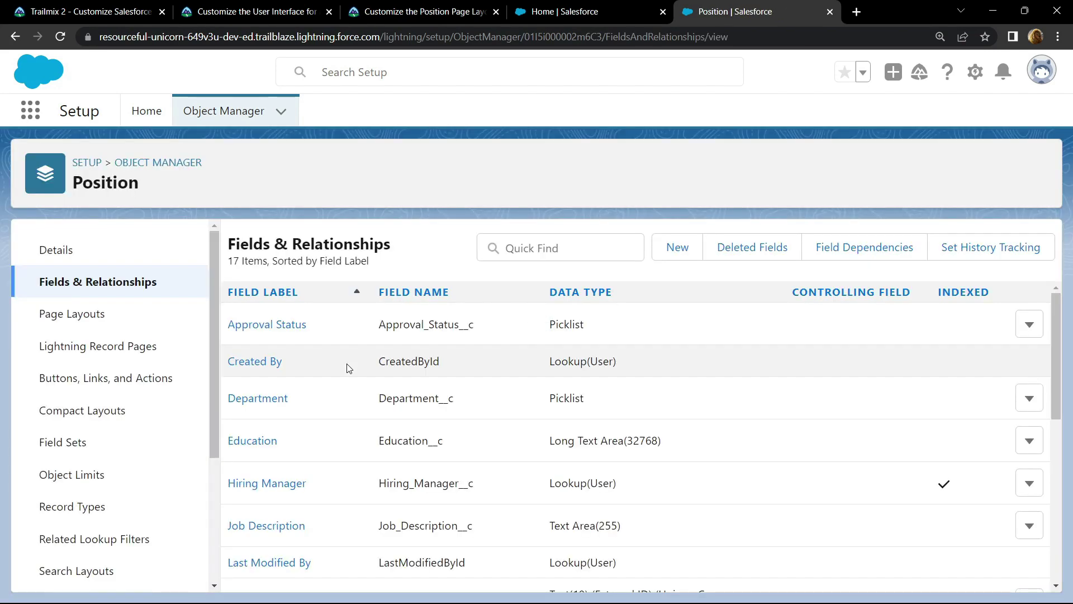
# - Choose the Picklist data type and label the field 'Operating Systems'
pyautogui.click(677, 247)
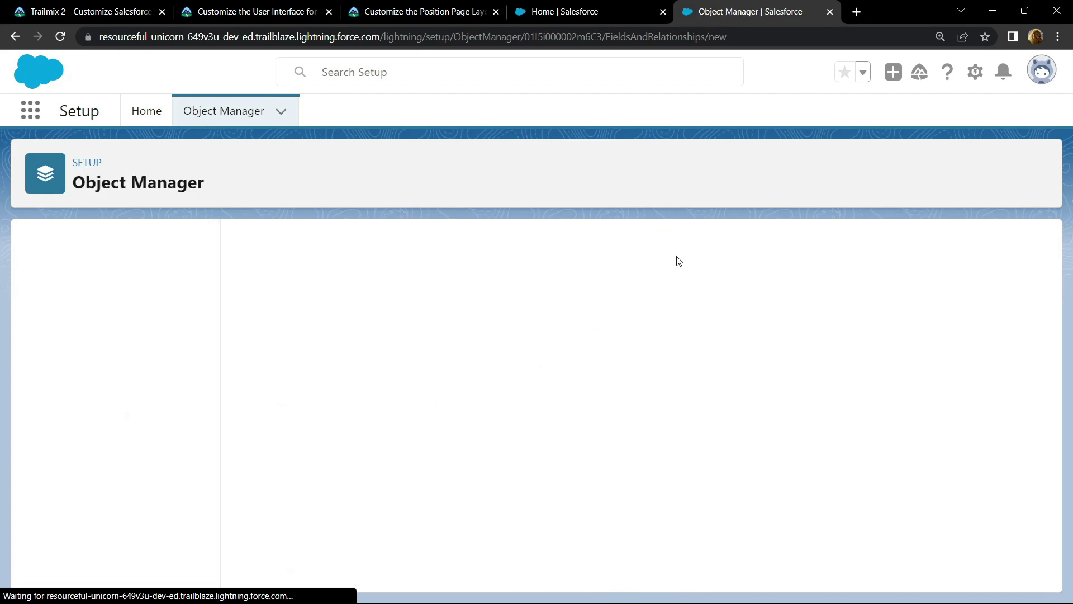
pyautogui.scroll(-5, 432, 354)
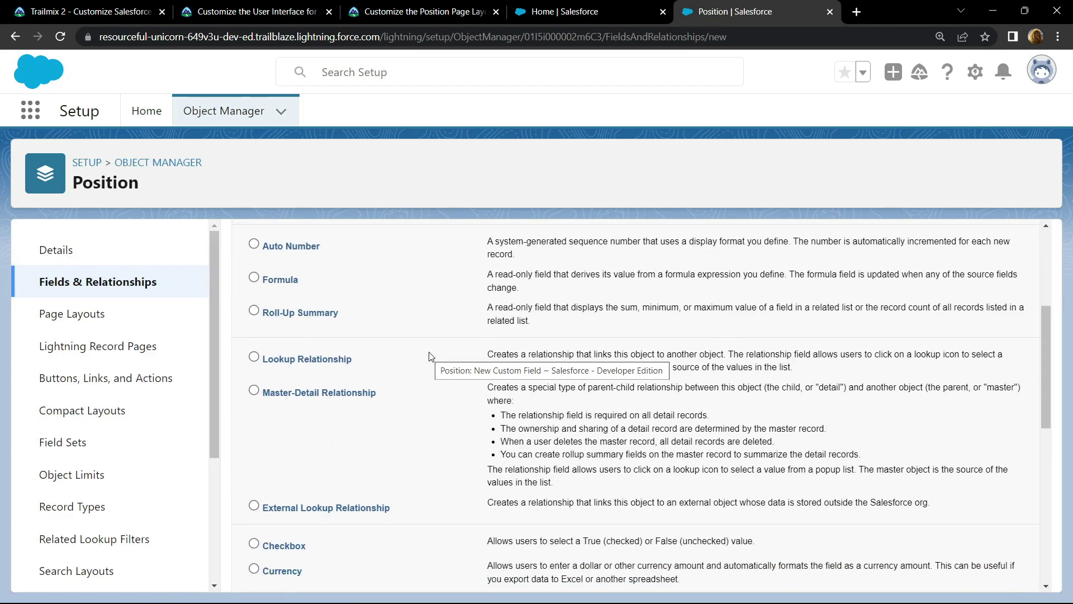
pyautogui.scroll(-2, 431, 355)
pyautogui.scroll(-5, 432, 355)
pyautogui.scroll(-3, 432, 355)
pyautogui.scroll(-2, 432, 355)
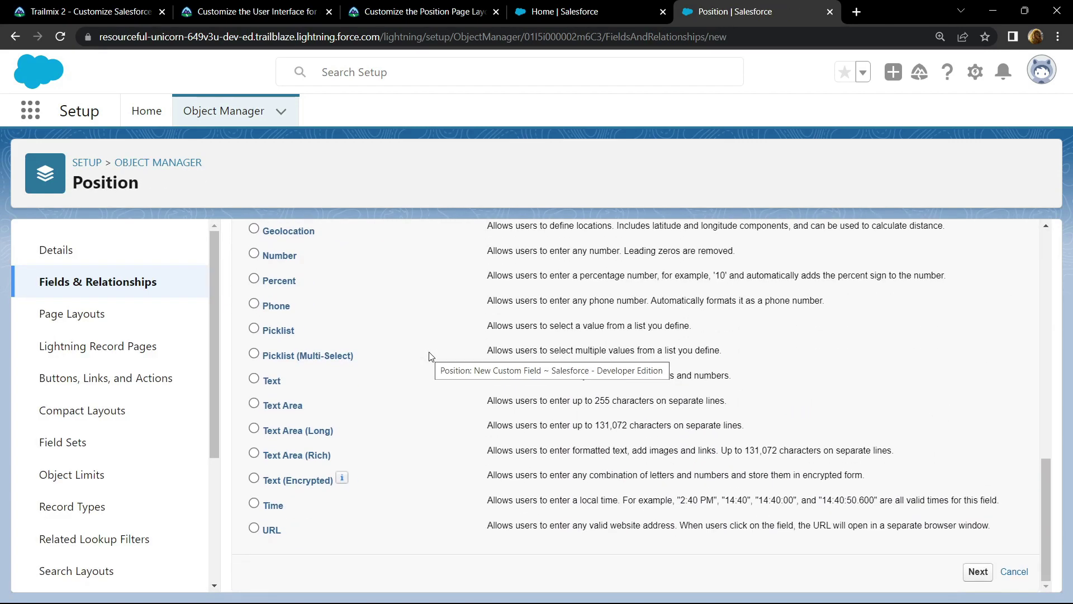
pyautogui.click(979, 571)
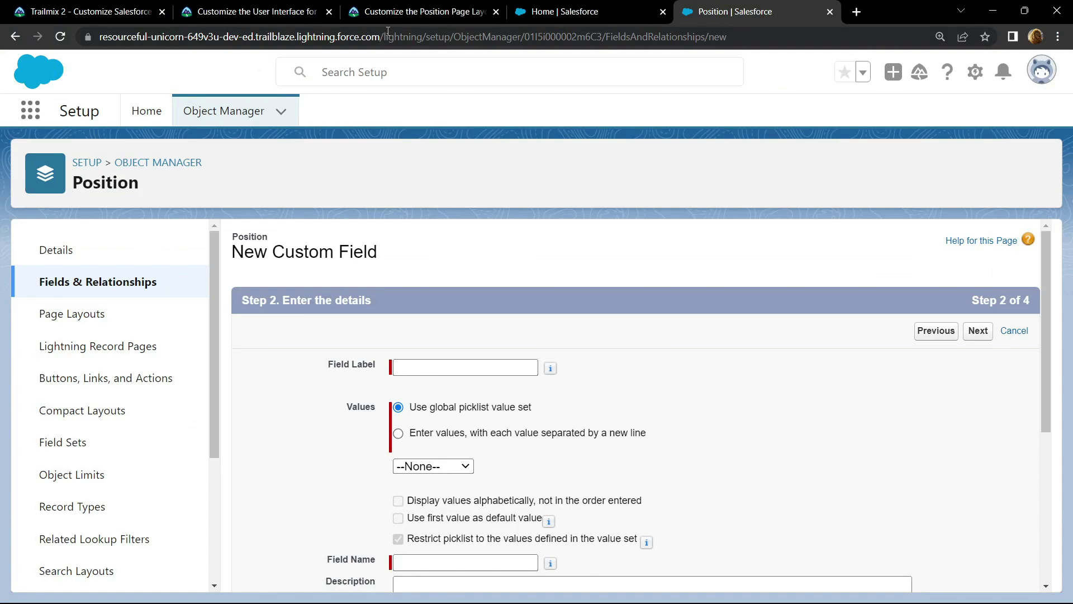
pyautogui.click(419, 11)
pyautogui.scroll(3, 144, 281)
pyautogui.scroll(8, 145, 282)
pyautogui.scroll(5, 144, 282)
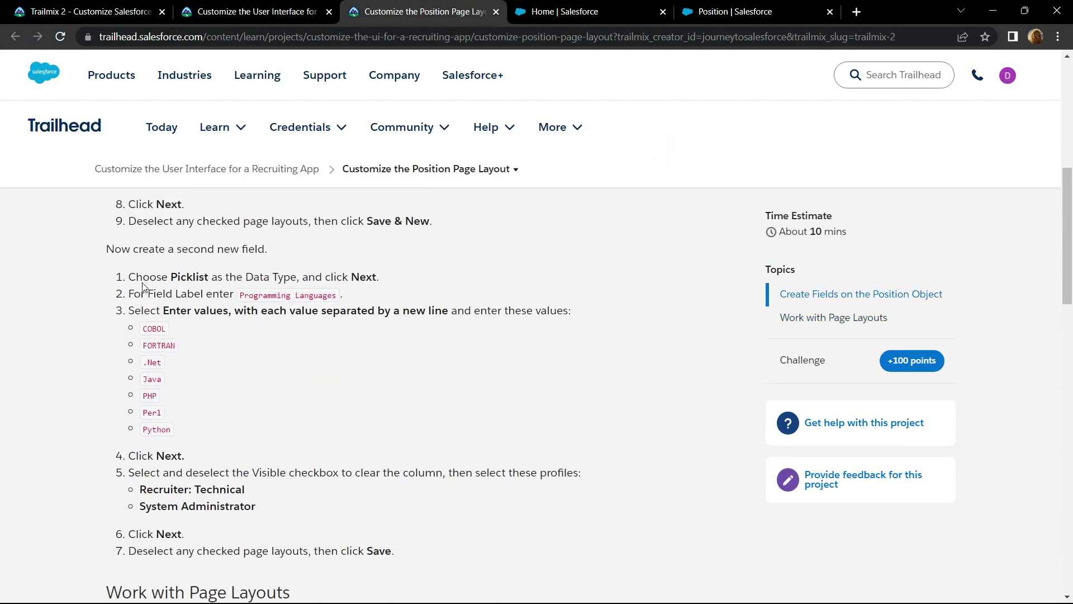
pyautogui.scroll(3, 144, 282)
pyautogui.scroll(3, 144, 283)
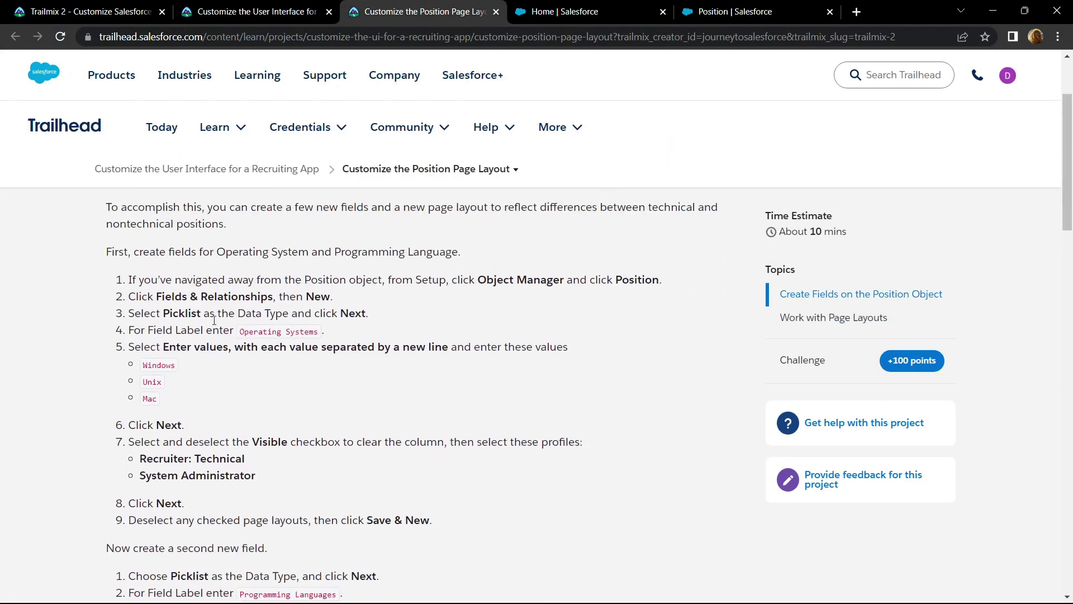
pyautogui.moveTo(240, 332); pyautogui.dragTo(314, 332)
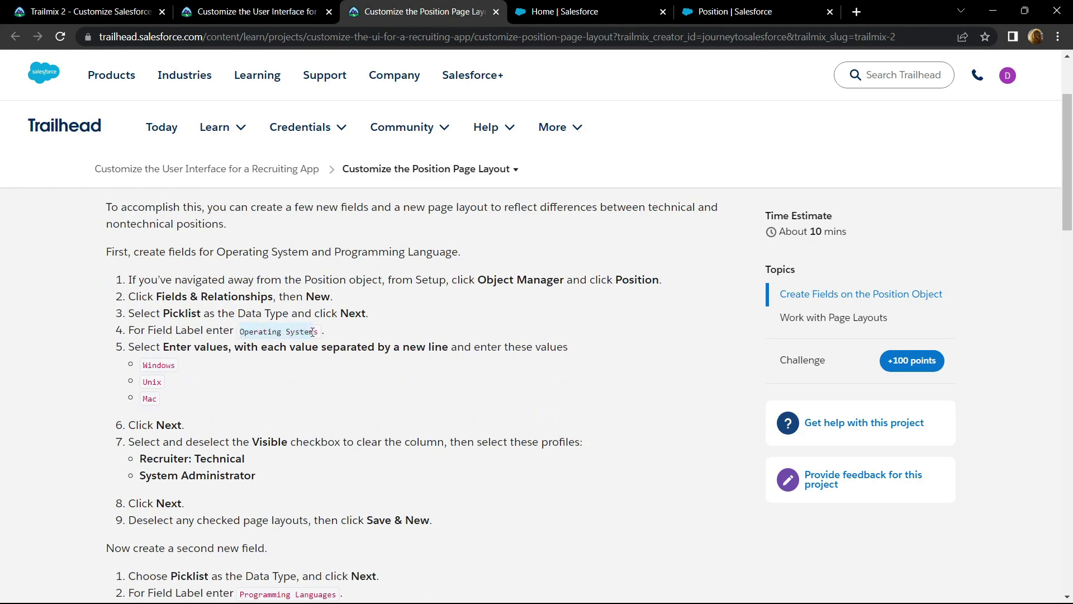
pyautogui.hotkey('ctrl', 'c')
pyautogui.click(735, 11)
pyautogui.click(463, 366)
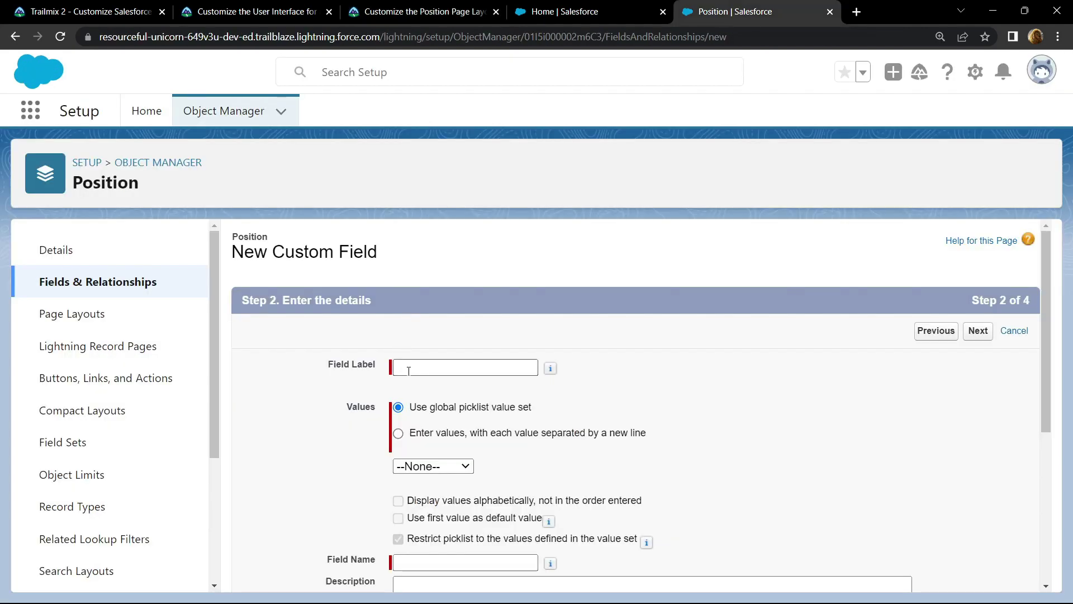
pyautogui.hotkey('ctrl', 'v')
pyautogui.scroll(-1, 350, 413)
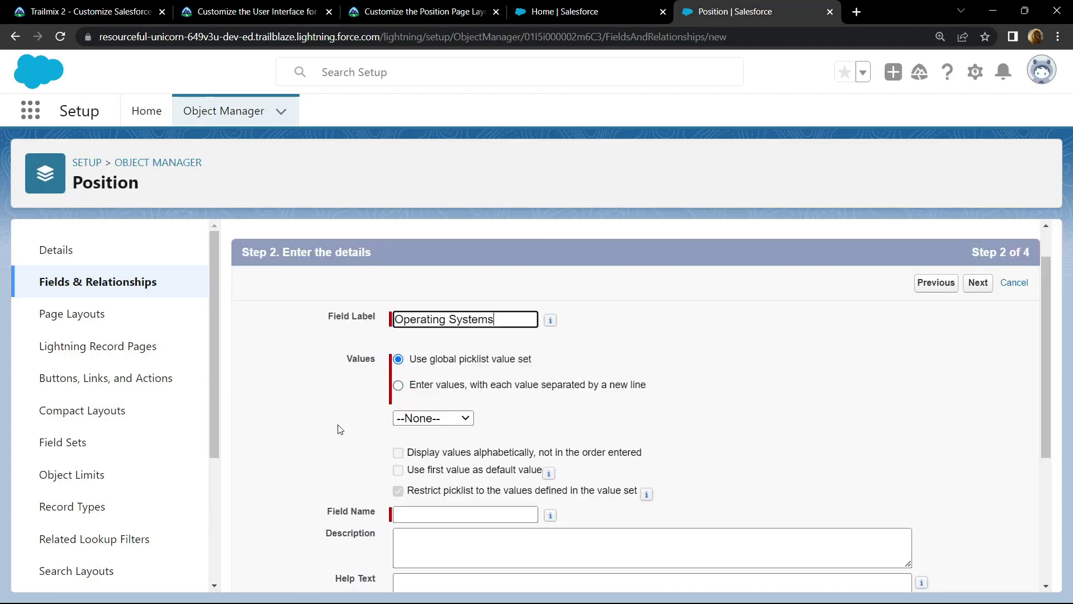
# - Enter the picklist values Windows, Unix and Mac individually
pyautogui.click(398, 386)
pyautogui.scroll(-1, 400, 388)
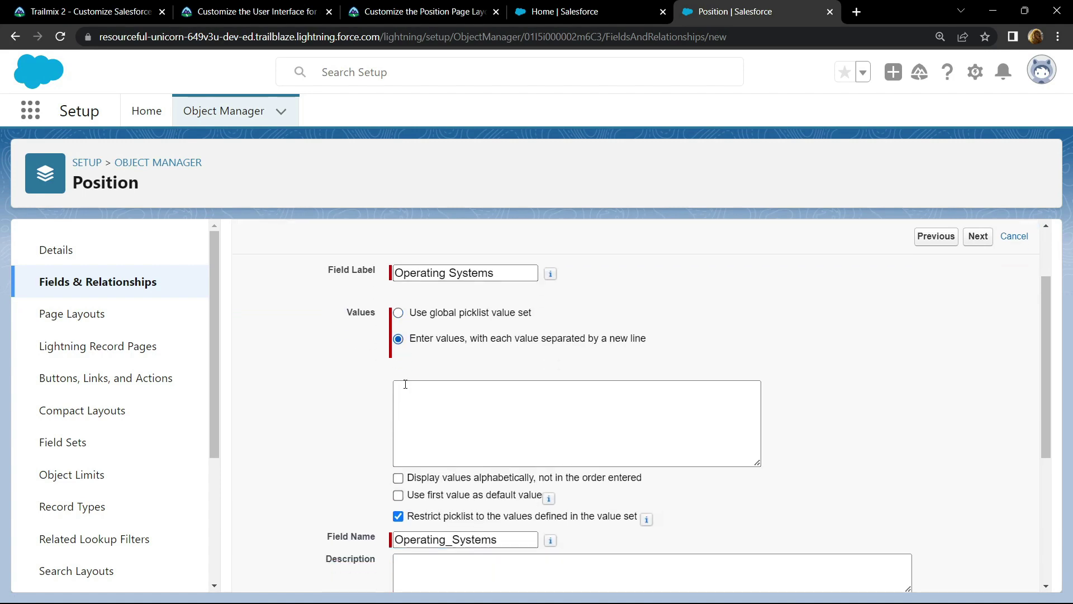
pyautogui.click(423, 11)
pyautogui.scroll(-1, 217, 275)
pyautogui.scroll(-1, 218, 275)
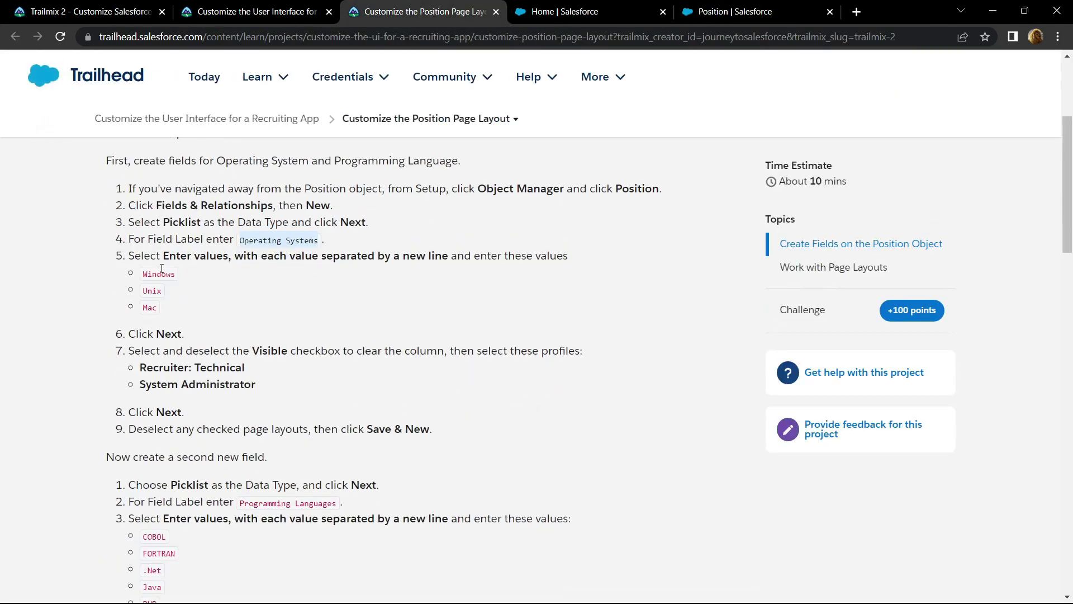
pyautogui.click(143, 275)
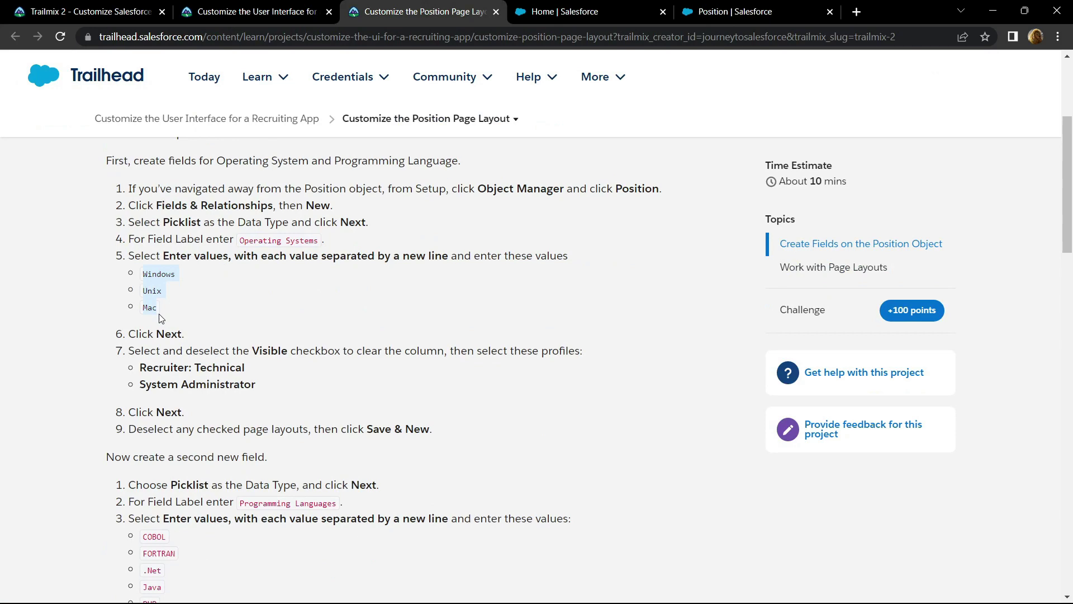
pyautogui.click(709, 11)
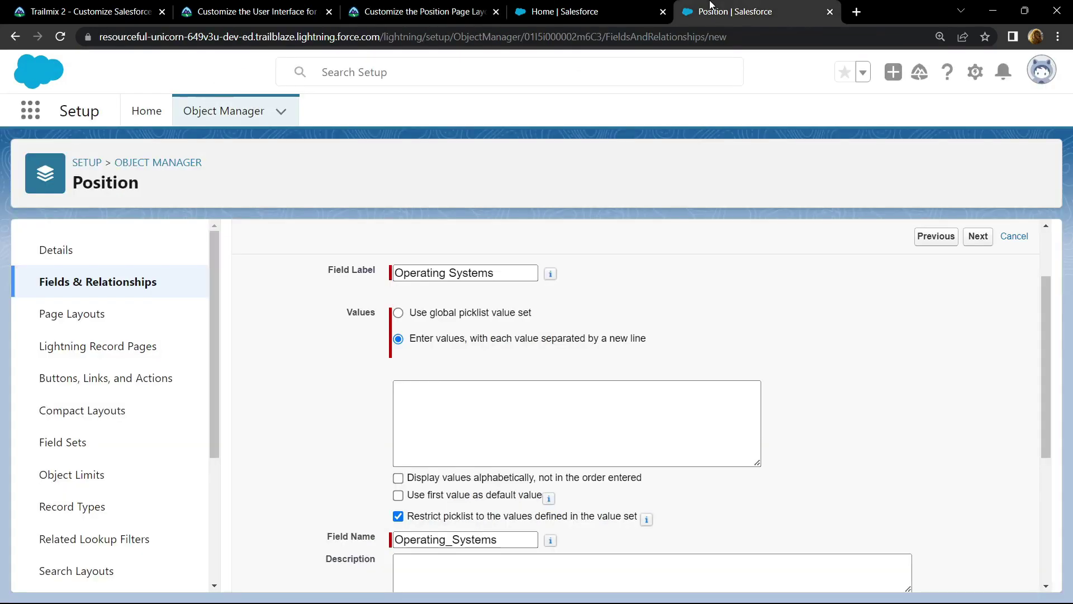
pyautogui.click(496, 407)
pyautogui.hotkey('ctrl', 'v')
pyautogui.scroll(-3, 496, 407)
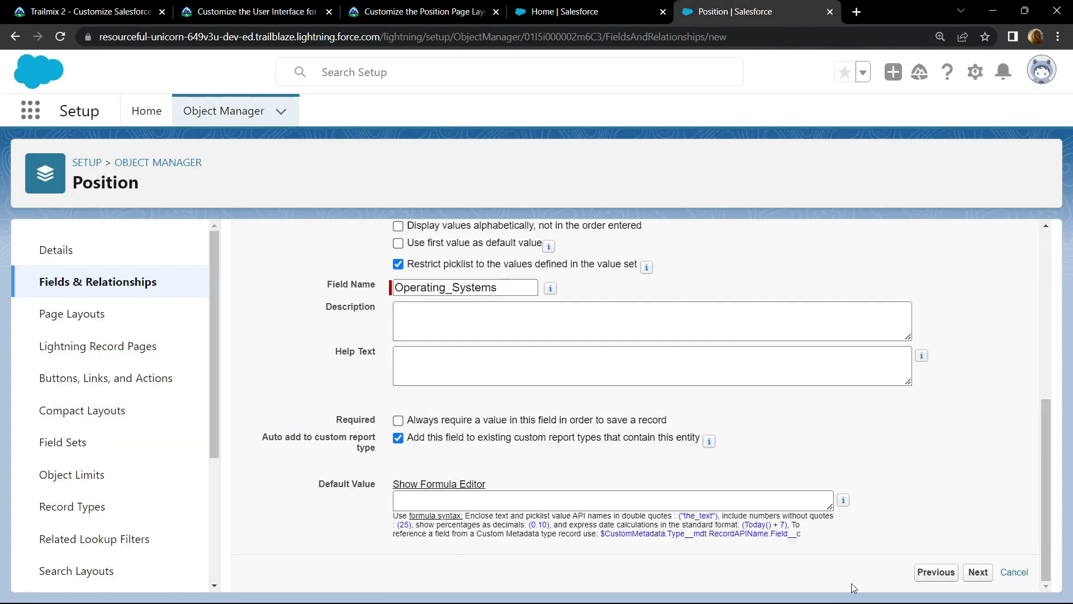
# - Restrict Operating Systems to Recruiter: Technical and System Administrator, keep it off layouts, then Save & New
pyautogui.click(978, 572)
pyautogui.scroll(-2, 277, 428)
pyautogui.scroll(-1, 725, 405)
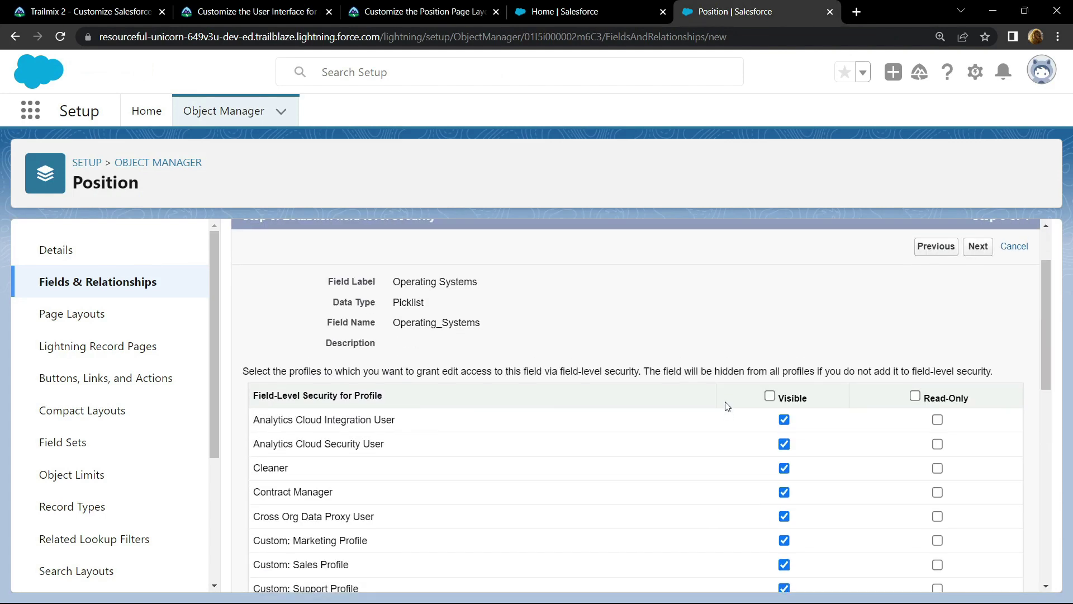
pyautogui.scroll(-1, 725, 406)
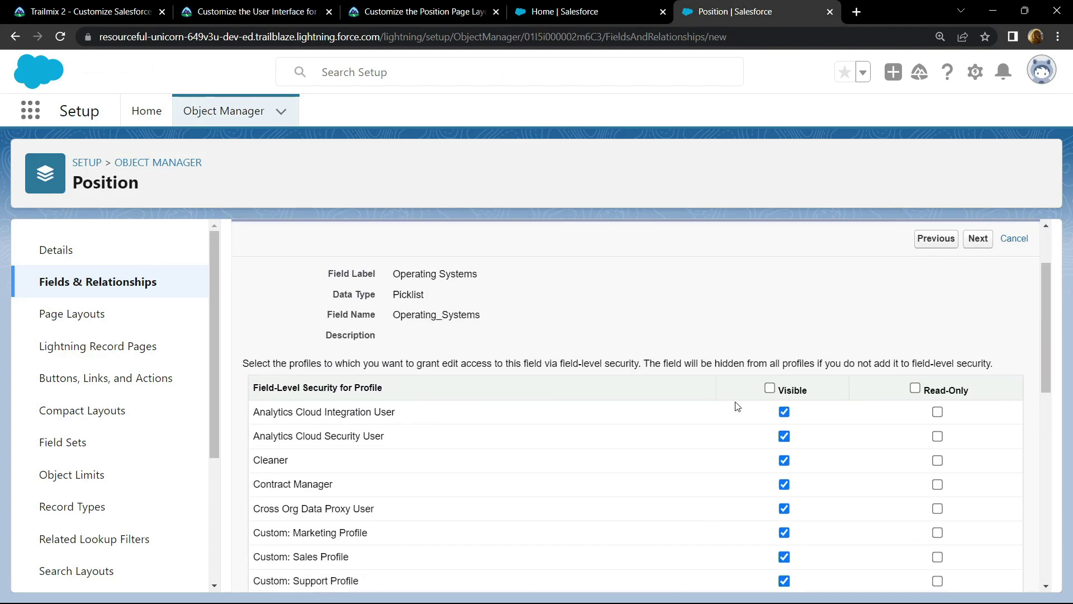
pyautogui.click(770, 387)
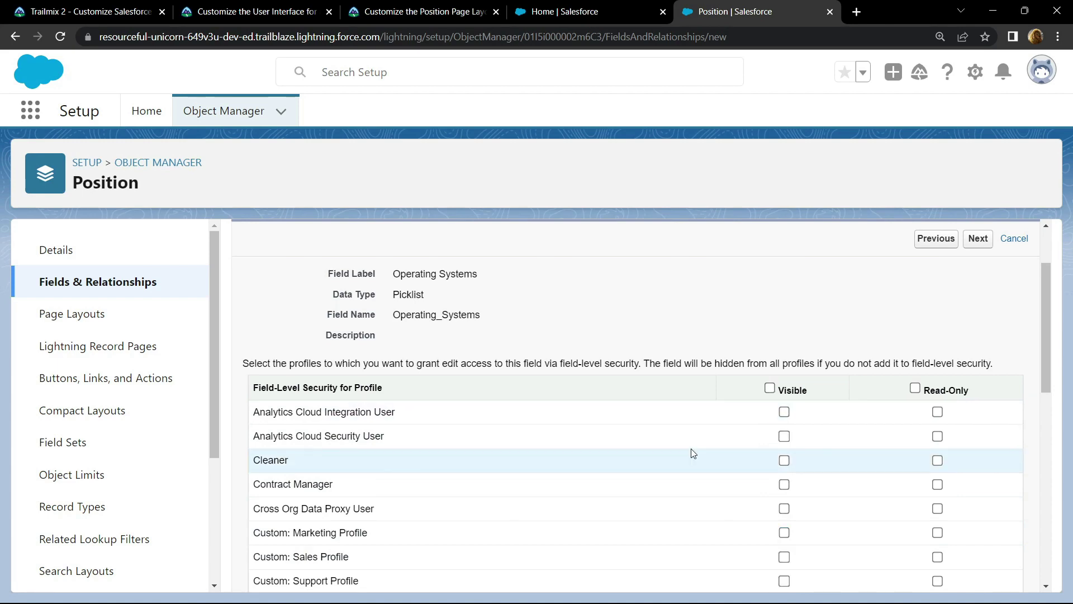
pyautogui.scroll(-3, 693, 453)
pyautogui.scroll(-2, 693, 453)
pyautogui.scroll(-3, 693, 453)
pyautogui.scroll(-2, 693, 454)
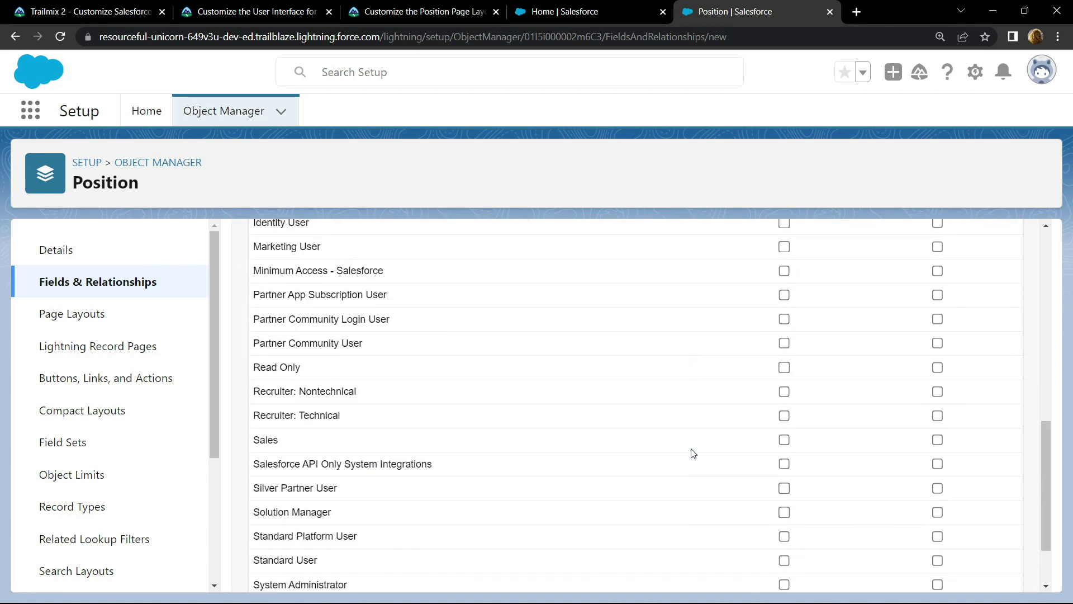
pyautogui.click(785, 393)
pyautogui.scroll(-2, 787, 394)
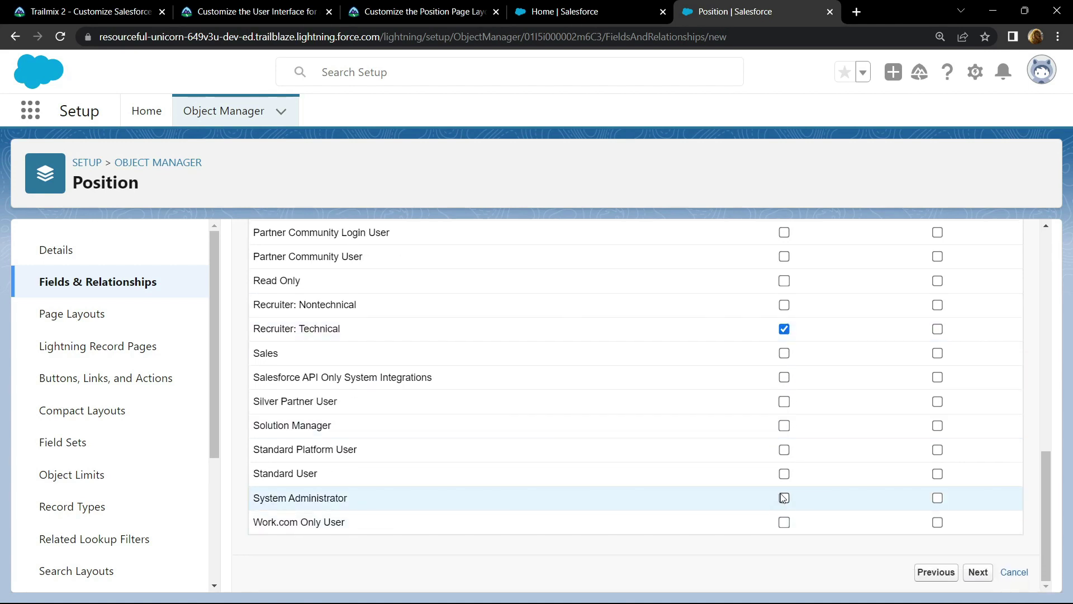
pyautogui.click(978, 572)
pyautogui.scroll(-1, 442, 441)
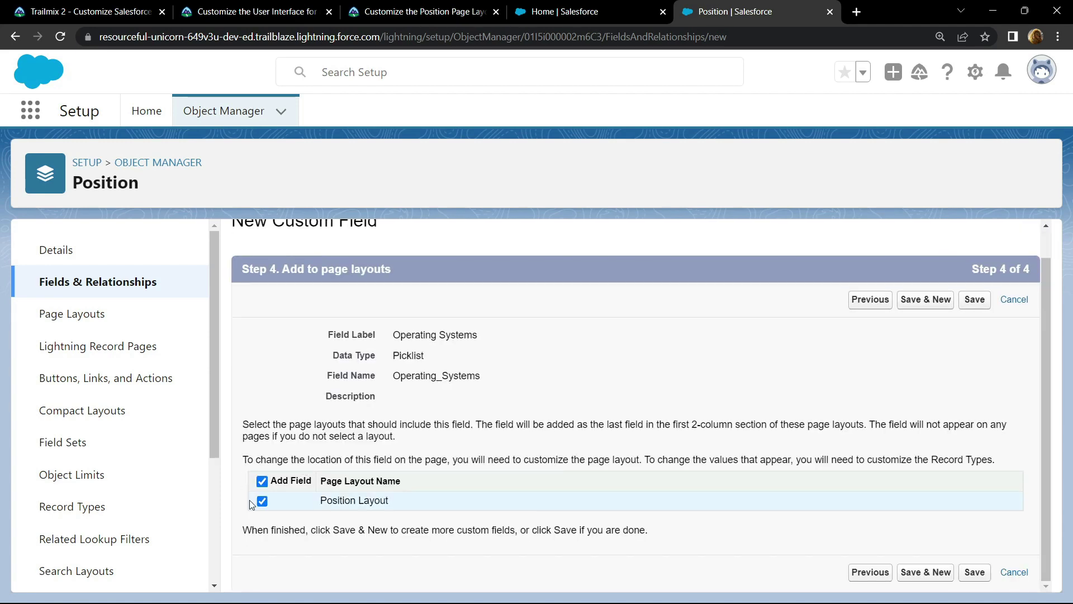
pyautogui.click(926, 572)
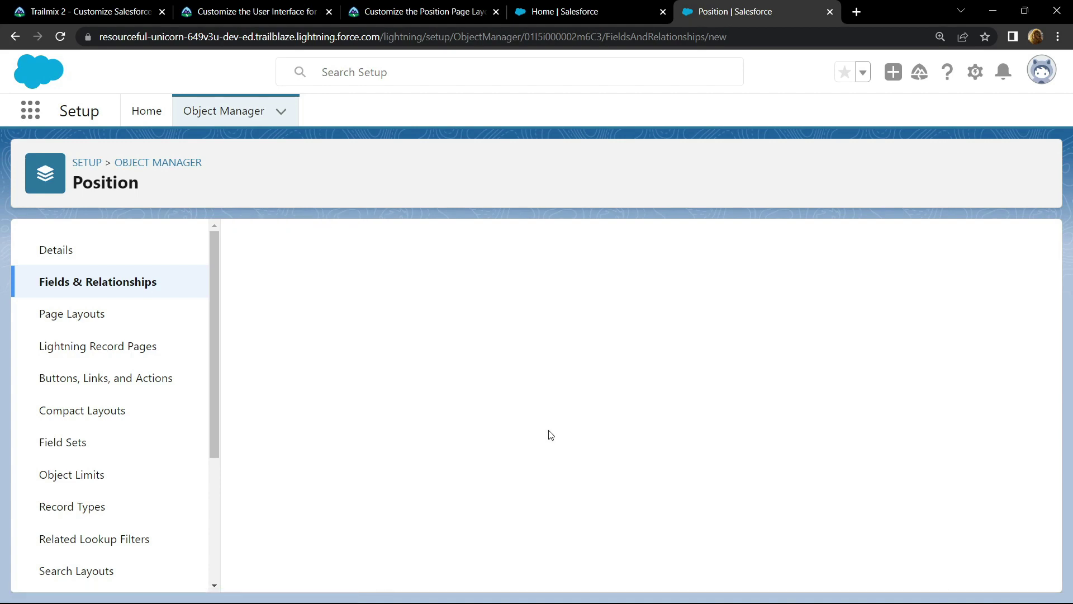
# - Choose the Picklist data type and label the field 'Programming Languages'
pyautogui.click(424, 11)
pyautogui.scroll(-2, 219, 307)
pyautogui.scroll(-1, 220, 307)
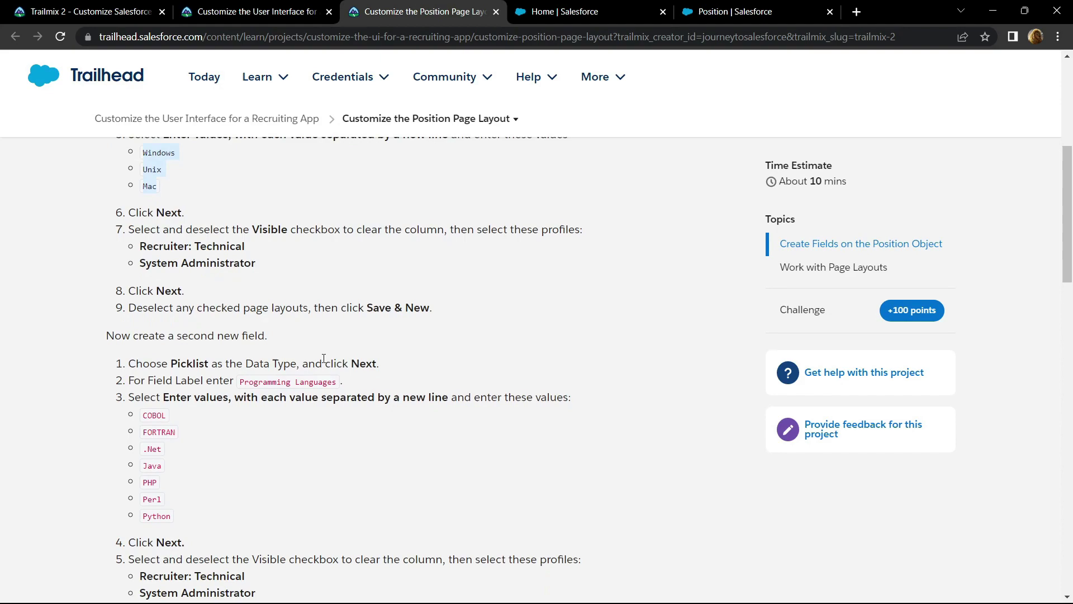
pyautogui.scroll(-1, 324, 359)
pyautogui.moveTo(171, 326); pyautogui.dragTo(220, 325)
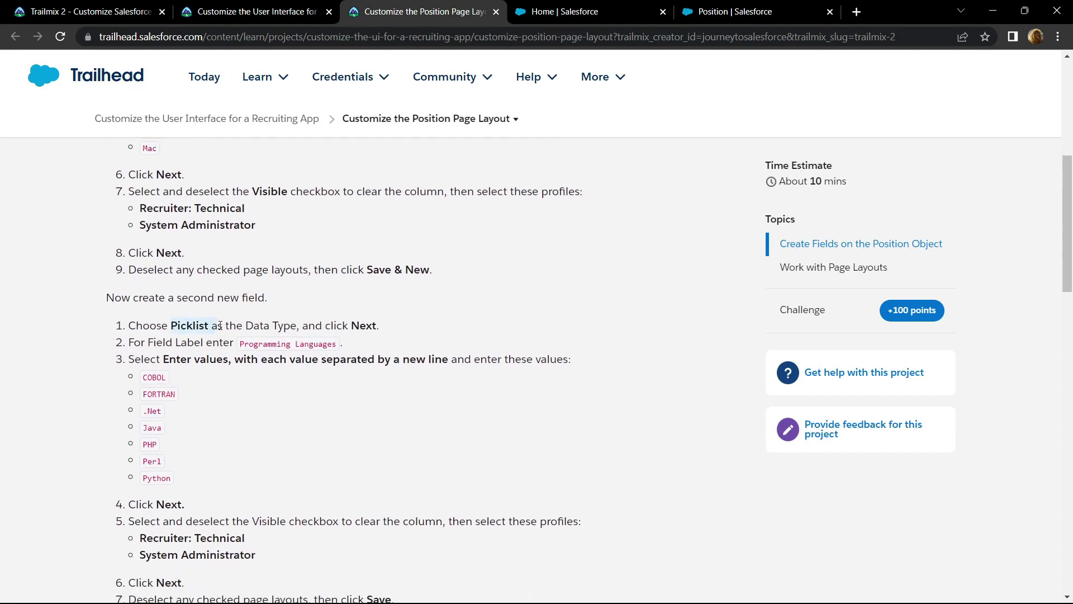
pyautogui.click(735, 11)
pyautogui.scroll(-3, 463, 295)
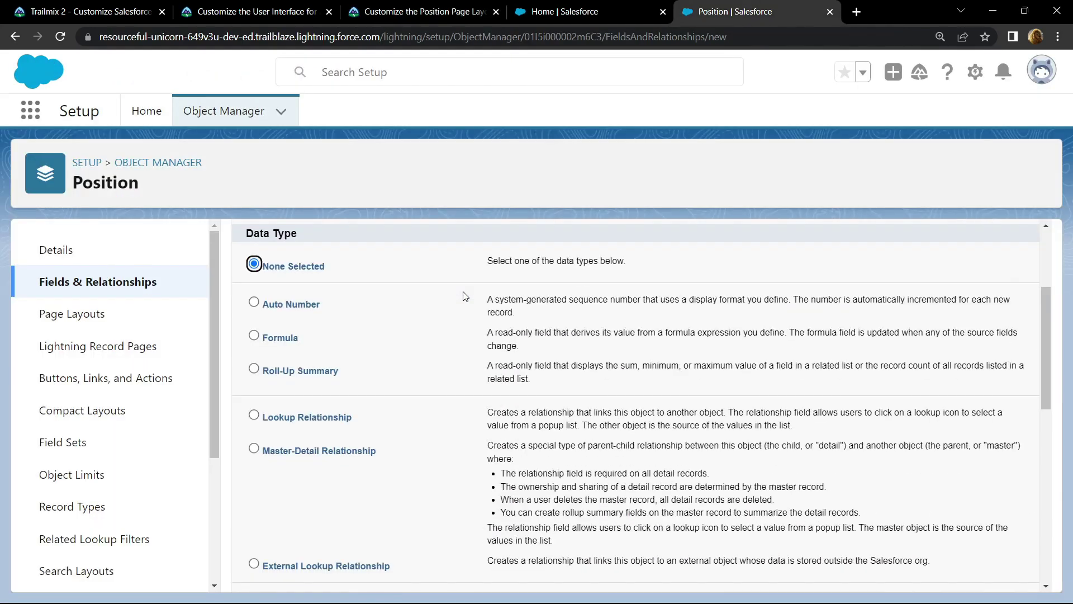
pyautogui.scroll(-2, 462, 295)
pyautogui.scroll(-3, 464, 295)
pyautogui.scroll(-2, 352, 352)
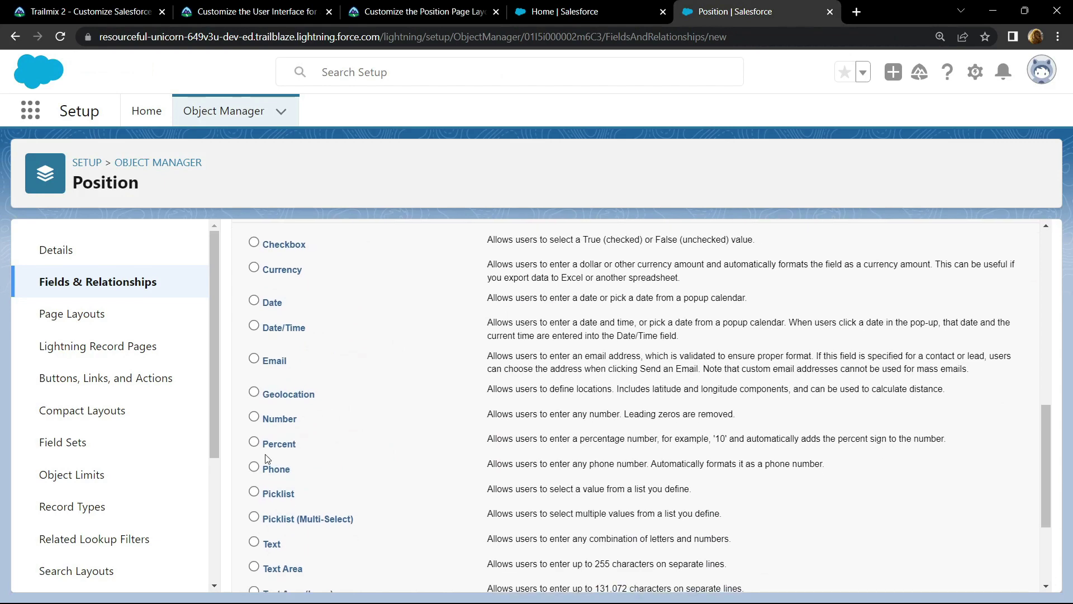
pyautogui.click(254, 467)
pyautogui.scroll(-3, 352, 419)
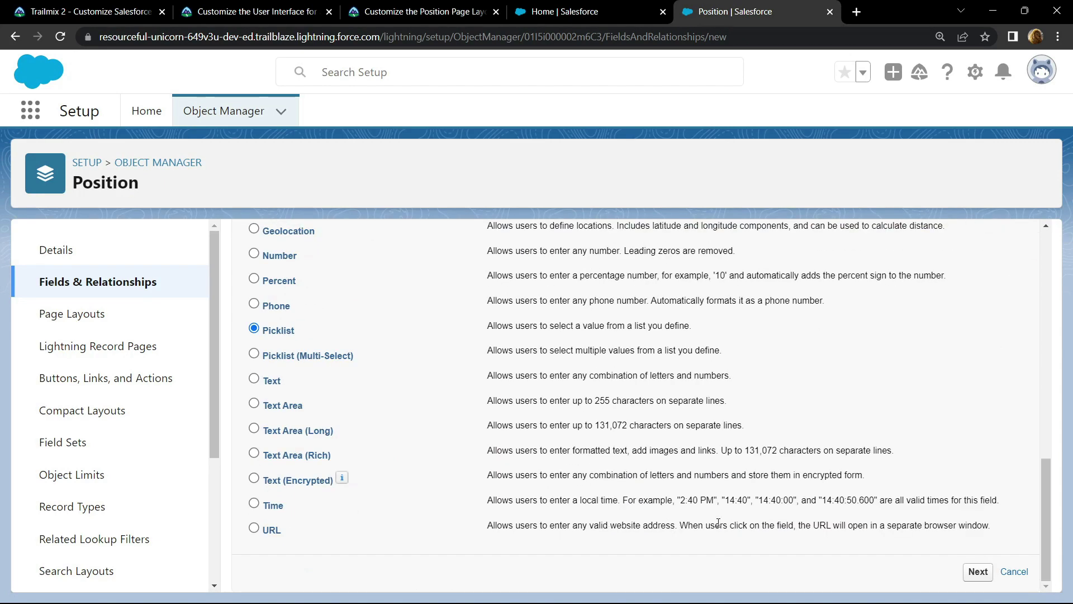
pyautogui.click(978, 571)
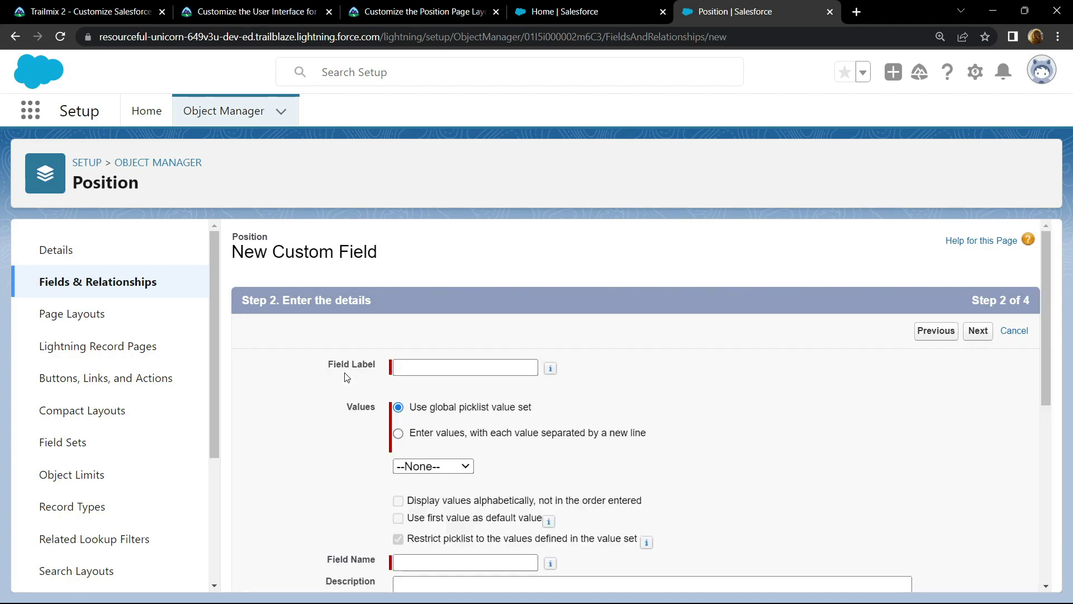
pyautogui.click(424, 11)
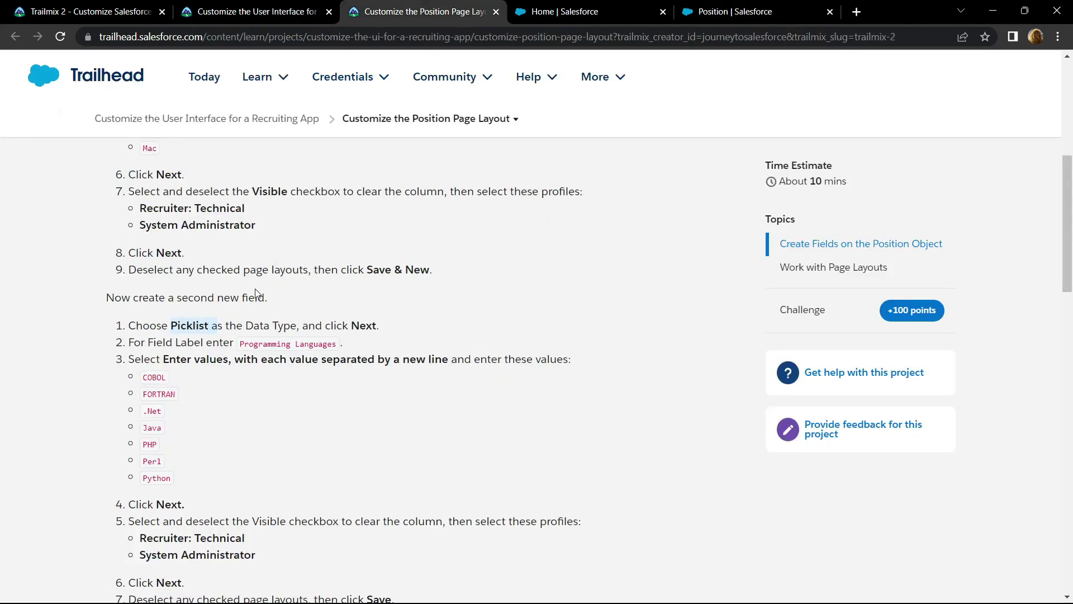
pyautogui.scroll(-1, 256, 292)
pyautogui.moveTo(240, 270); pyautogui.dragTo(343, 264)
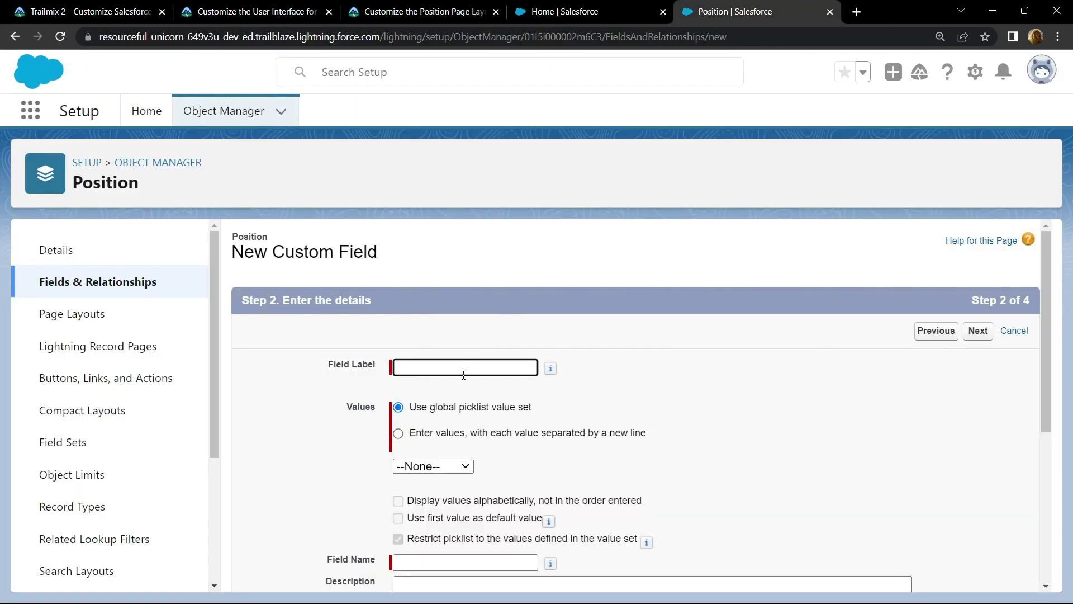
pyautogui.write('Programming Languages')
pyautogui.scroll(-1, 463, 378)
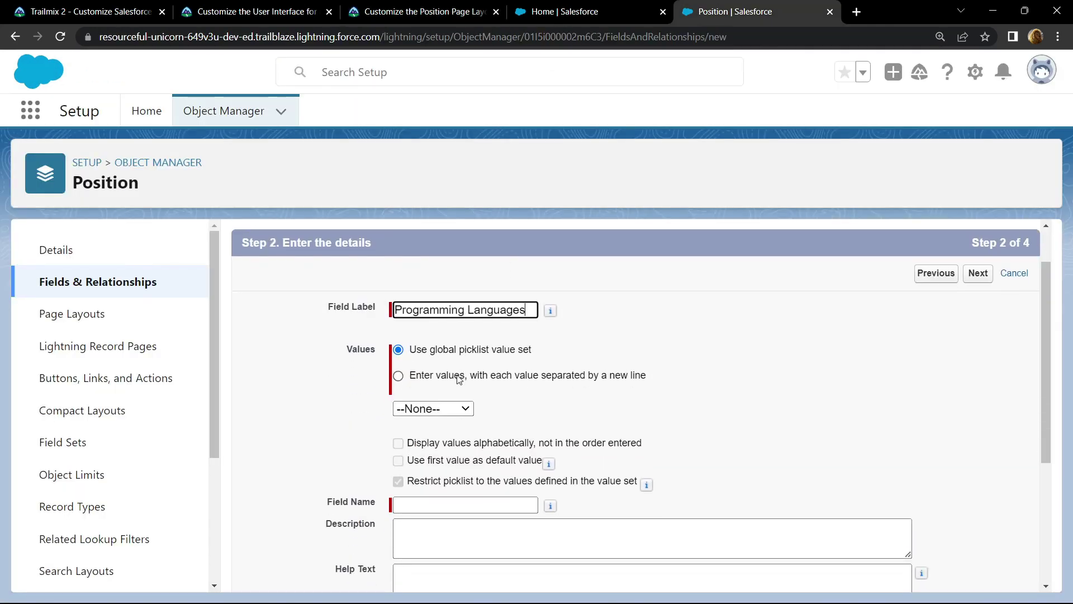
# - Enter the programming language values COBOL through Python individually and continue
pyautogui.click(399, 375)
pyautogui.click(420, 10)
pyautogui.scroll(-3, 181, 253)
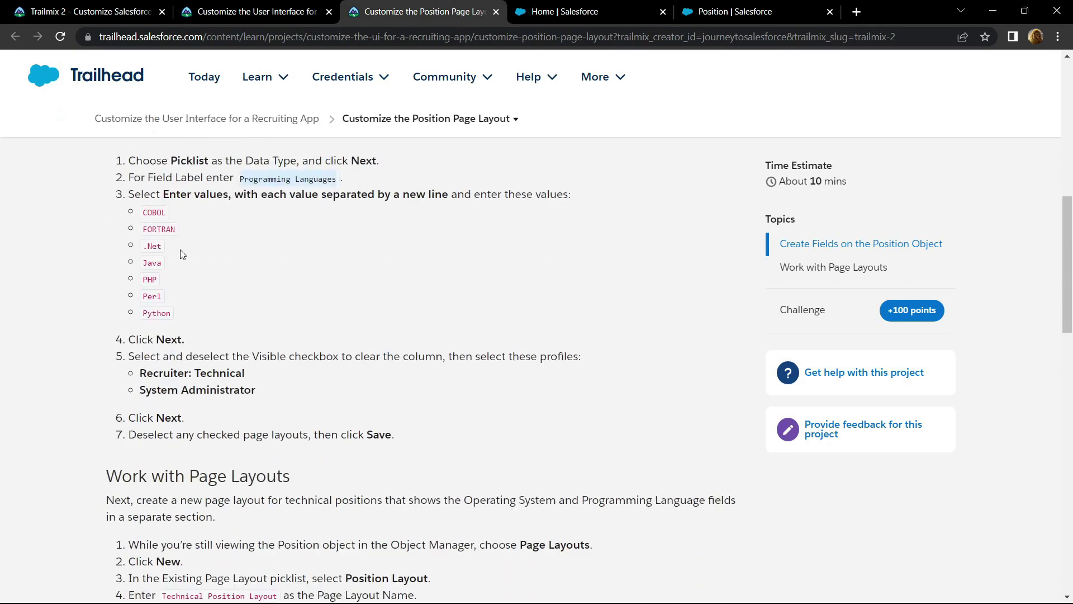
pyautogui.moveTo(143, 210); pyautogui.dragTo(168, 310)
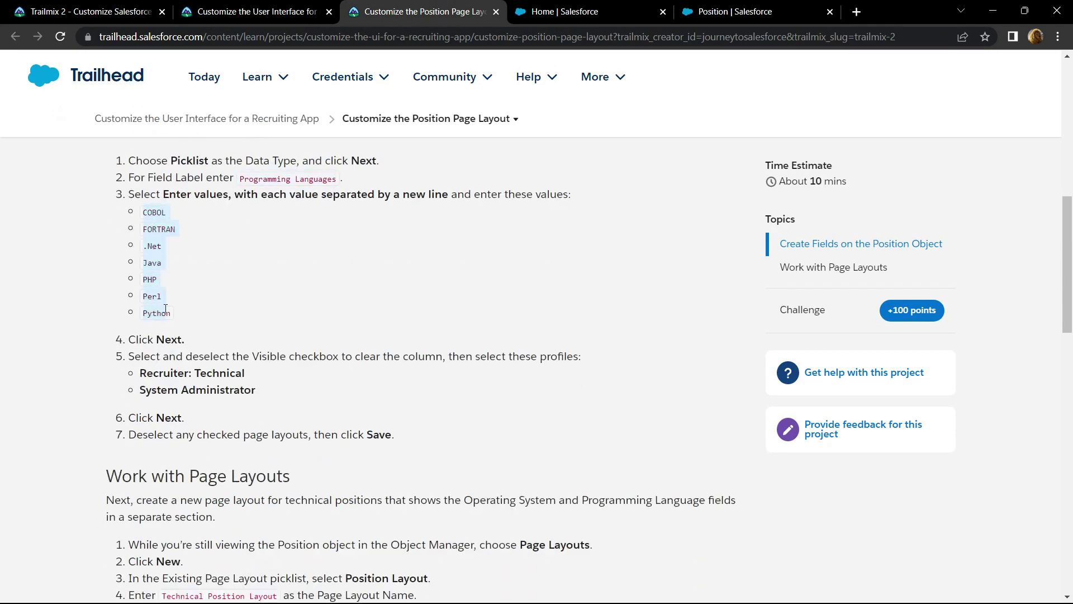
pyautogui.hotkey('ctrl', 'c')
pyautogui.click(734, 11)
pyautogui.click(462, 453)
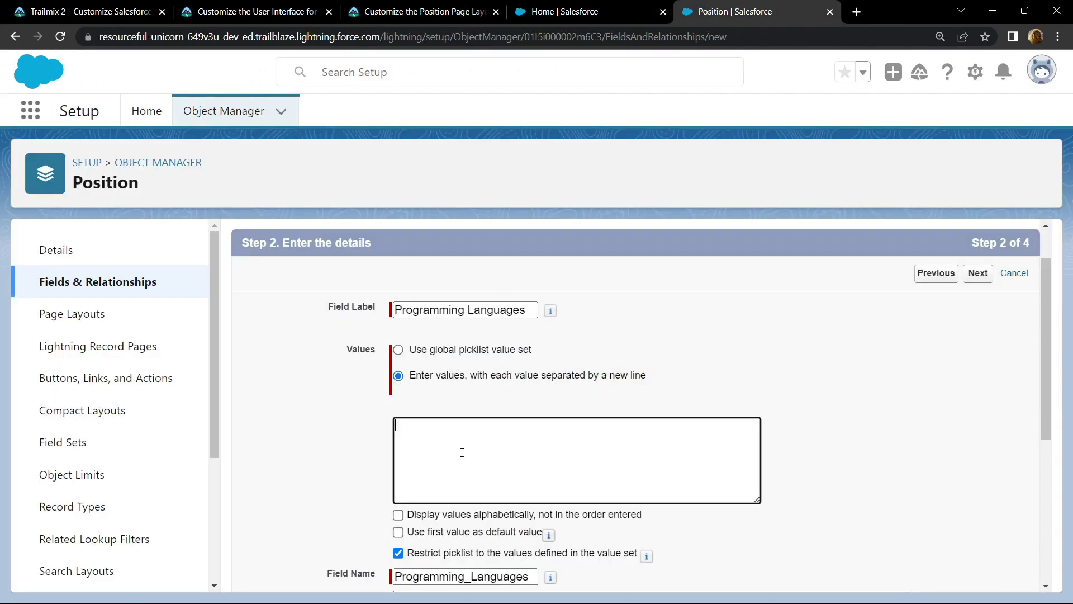
pyautogui.hotkey('ctrl', 'v')
pyautogui.scroll(-5, 462, 453)
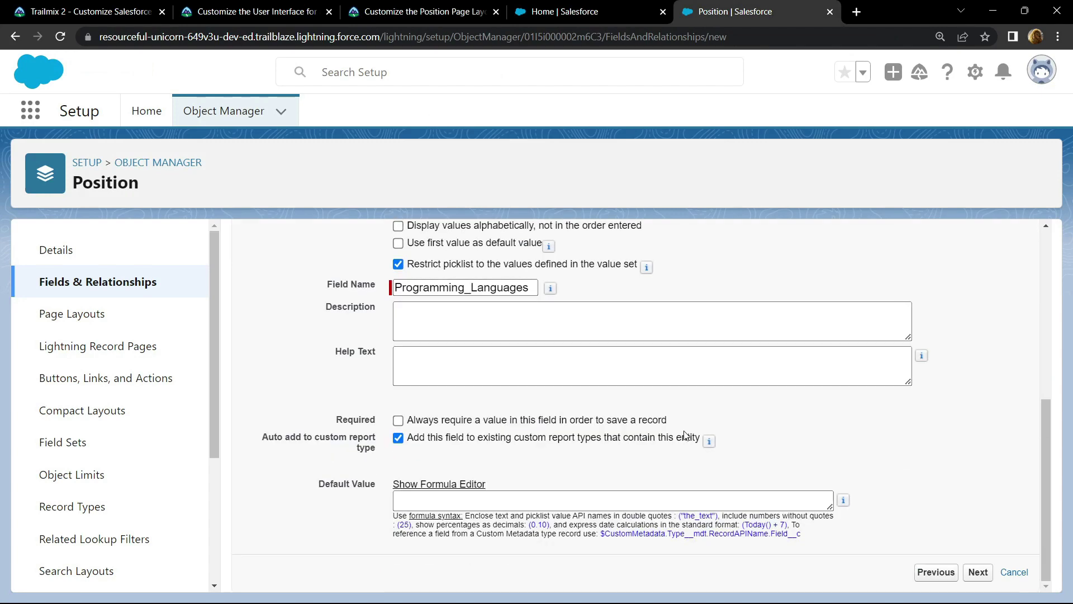
pyautogui.click(977, 572)
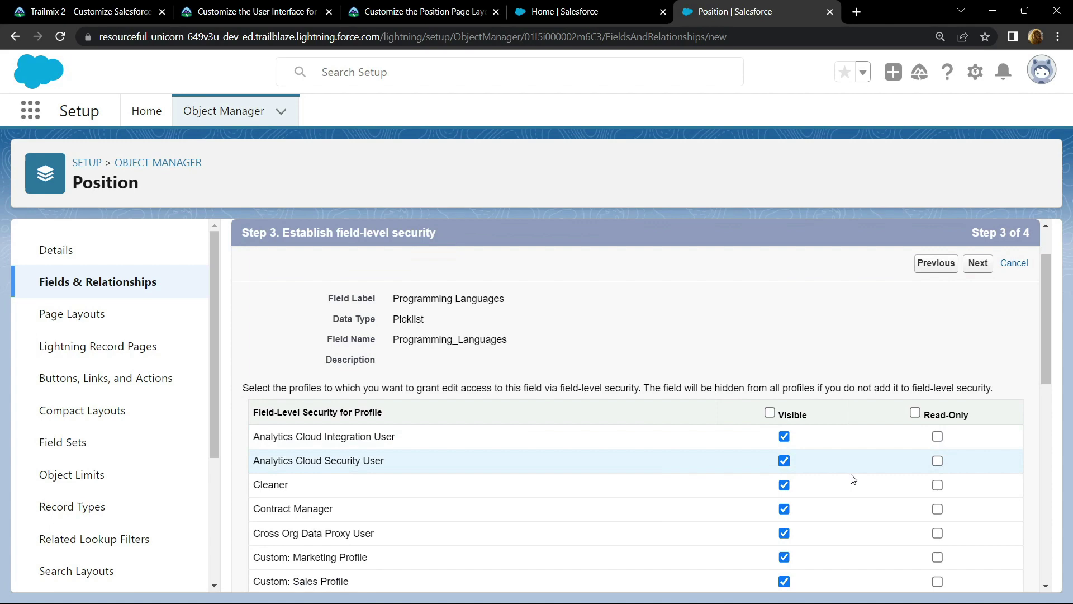
# - Make Programming Languages visible only to Recruiter: Technical and System Administrator, off Position Layout, and save
pyautogui.click(771, 412)
pyautogui.click(424, 11)
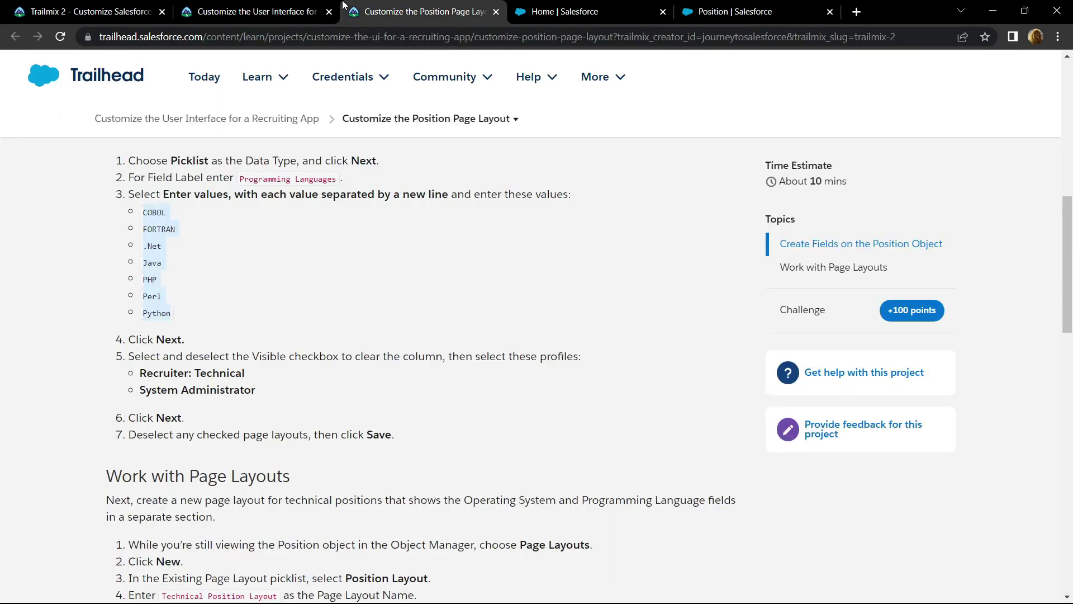
pyautogui.scroll(-2, 202, 258)
pyautogui.moveTo(140, 309); pyautogui.dragTo(276, 330)
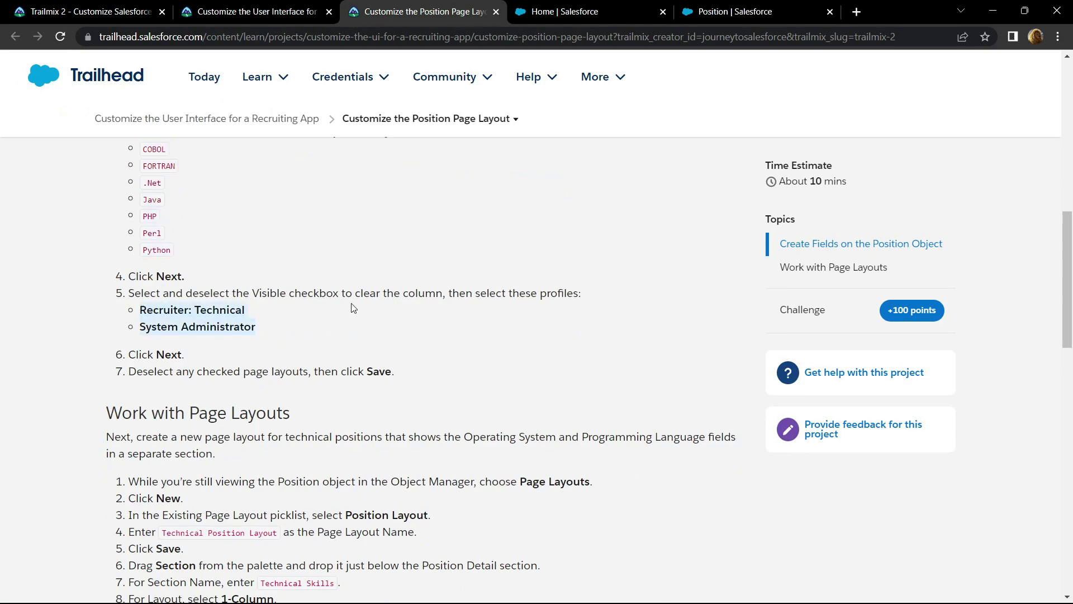
pyautogui.click(735, 11)
pyautogui.scroll(-5, 493, 459)
pyautogui.scroll(-3, 493, 460)
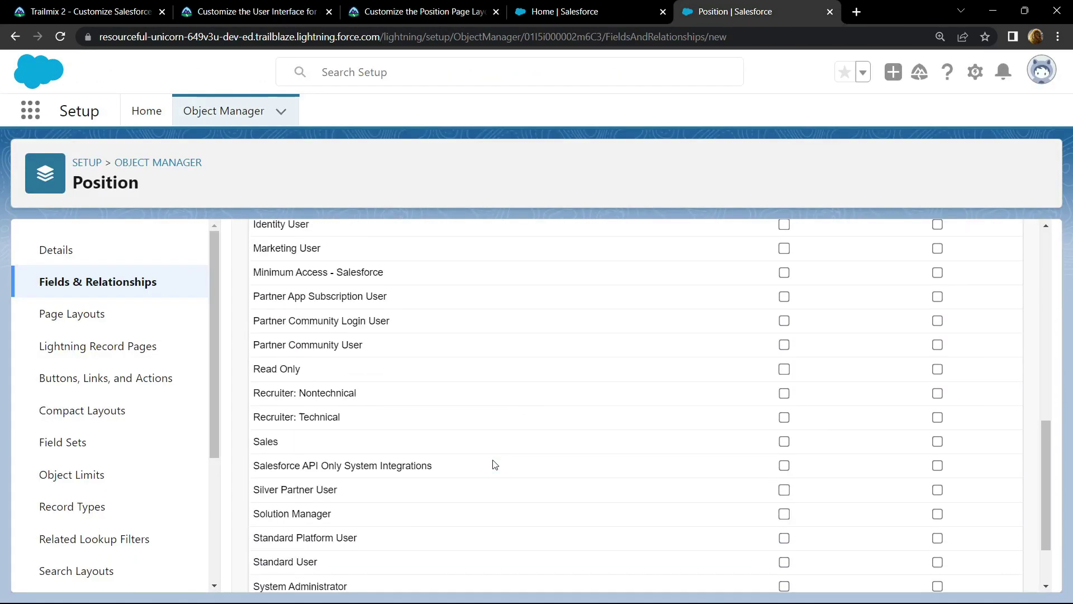
pyautogui.scroll(-3, 492, 464)
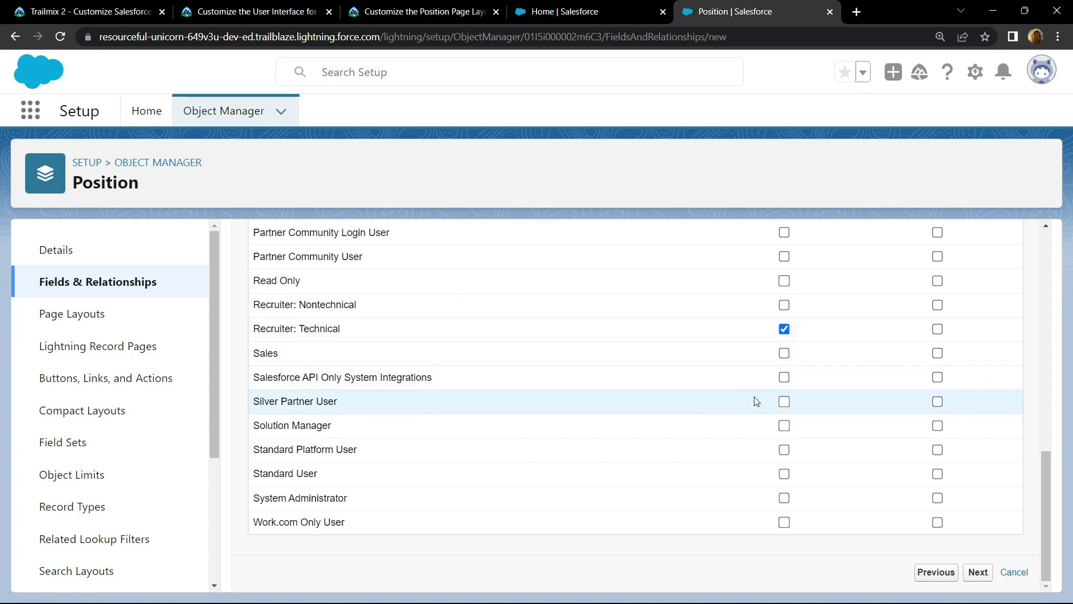
pyautogui.click(784, 498)
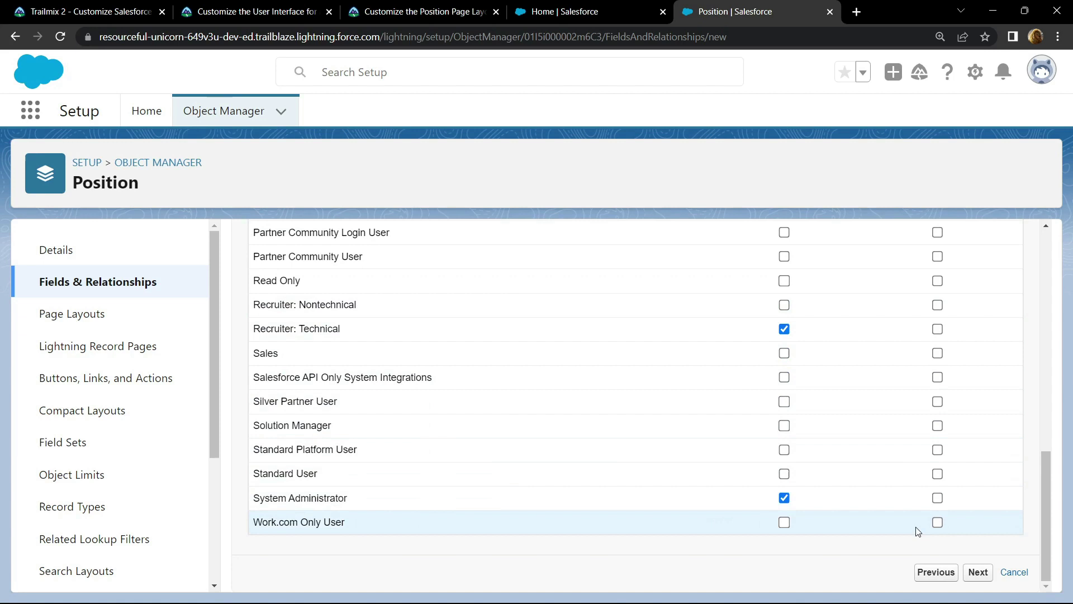
pyautogui.click(978, 573)
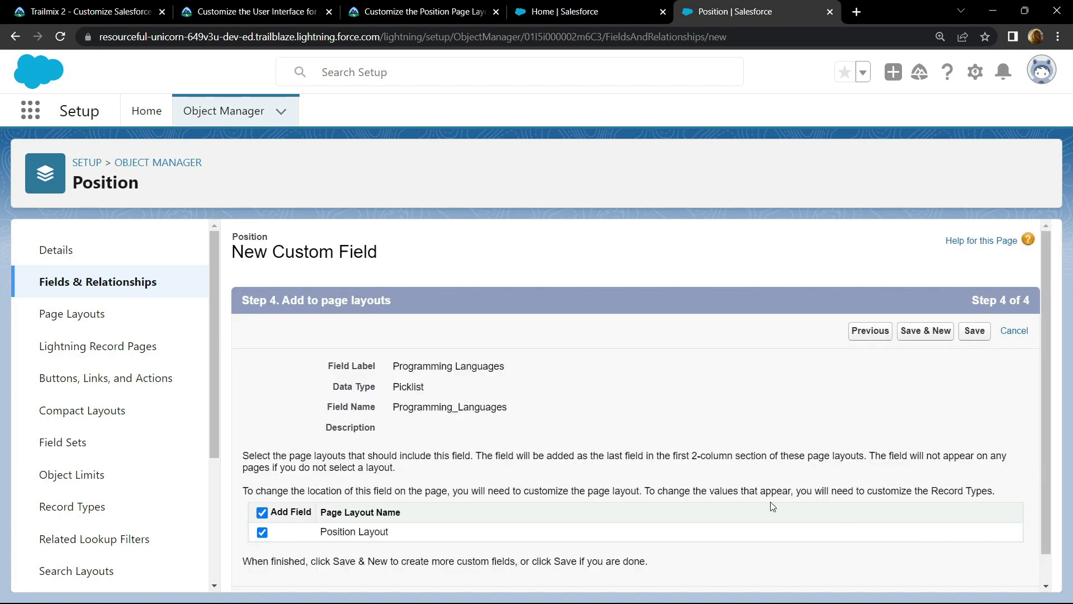
pyautogui.scroll(-2, 537, 420)
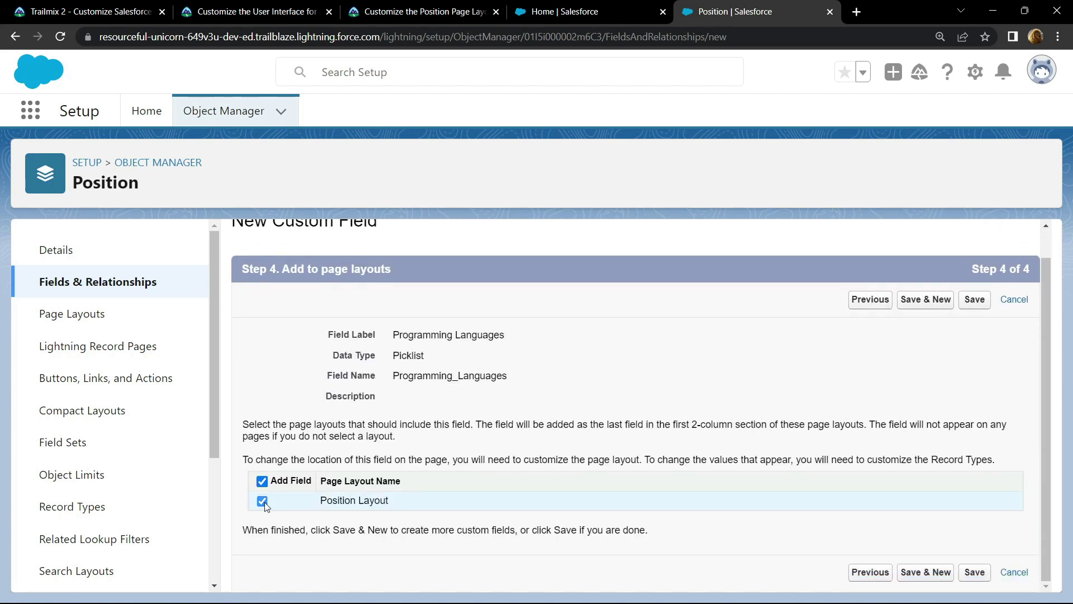
pyautogui.click(262, 501)
pyautogui.click(975, 572)
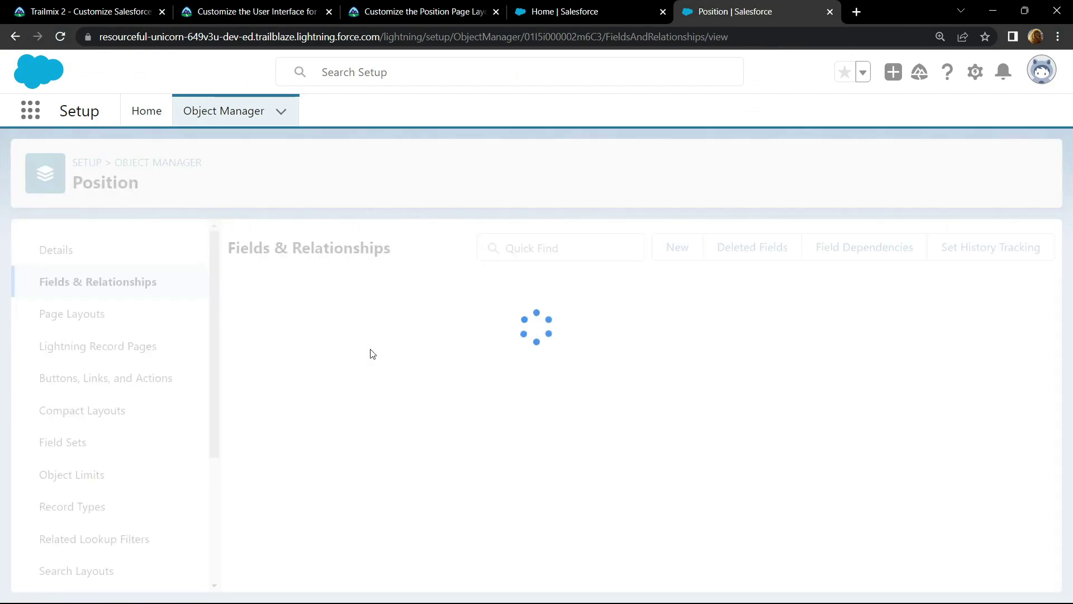
# - Start a new Position page layout cloned from Position Layout, named 'Technical Position Layout'
pyautogui.click(72, 313)
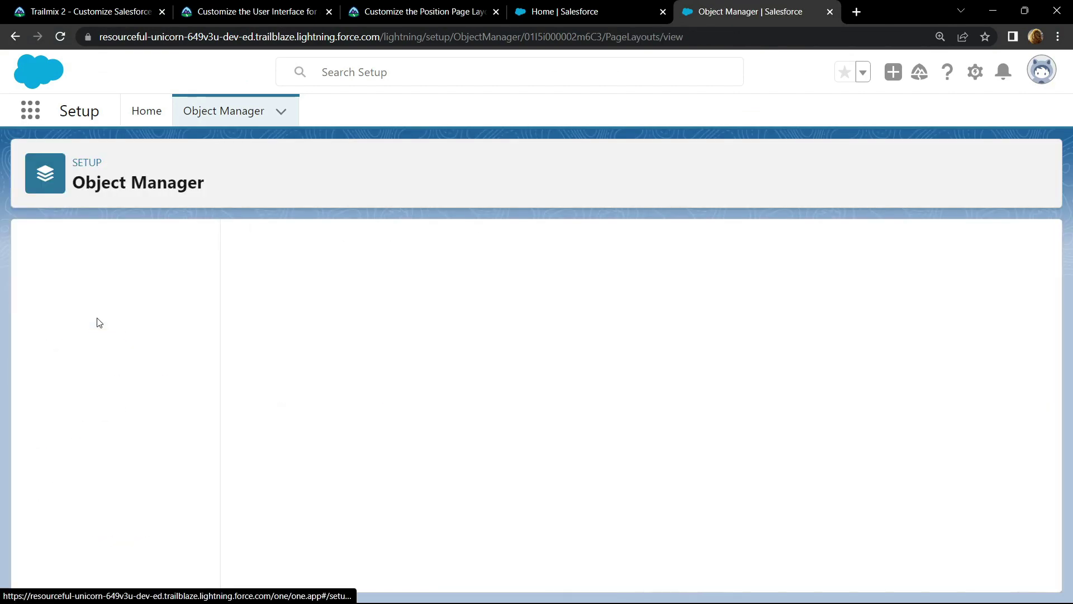
pyautogui.click(878, 248)
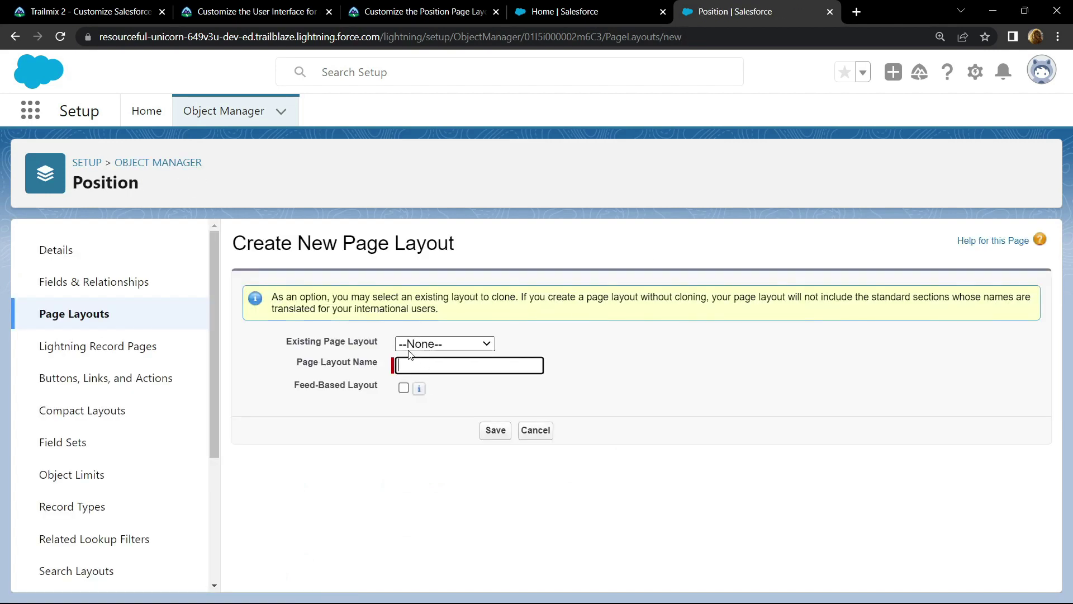
pyautogui.click(438, 345)
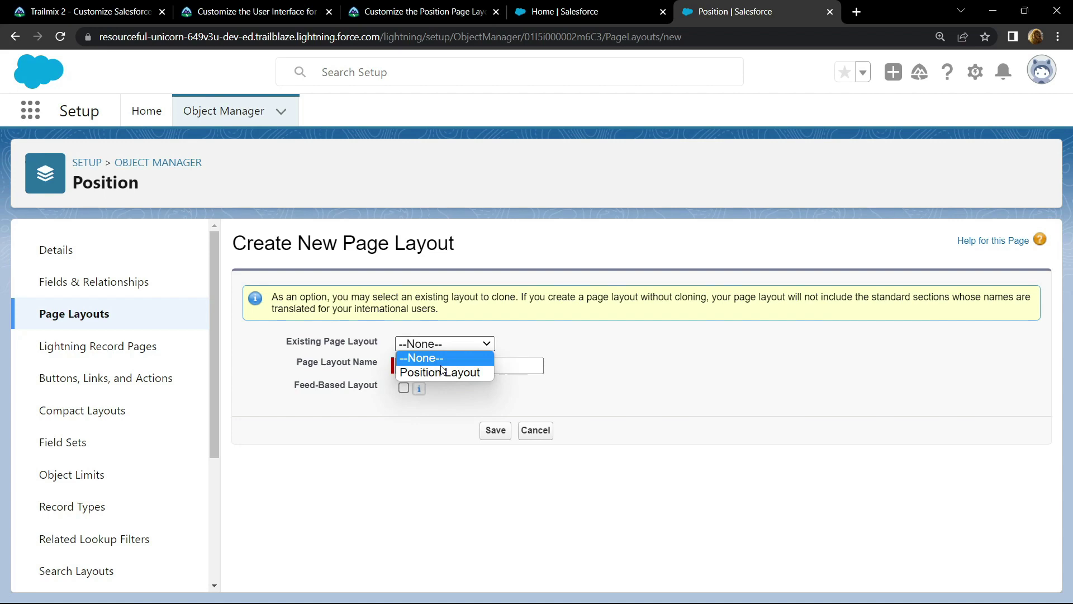
pyautogui.click(441, 369)
pyautogui.click(436, 366)
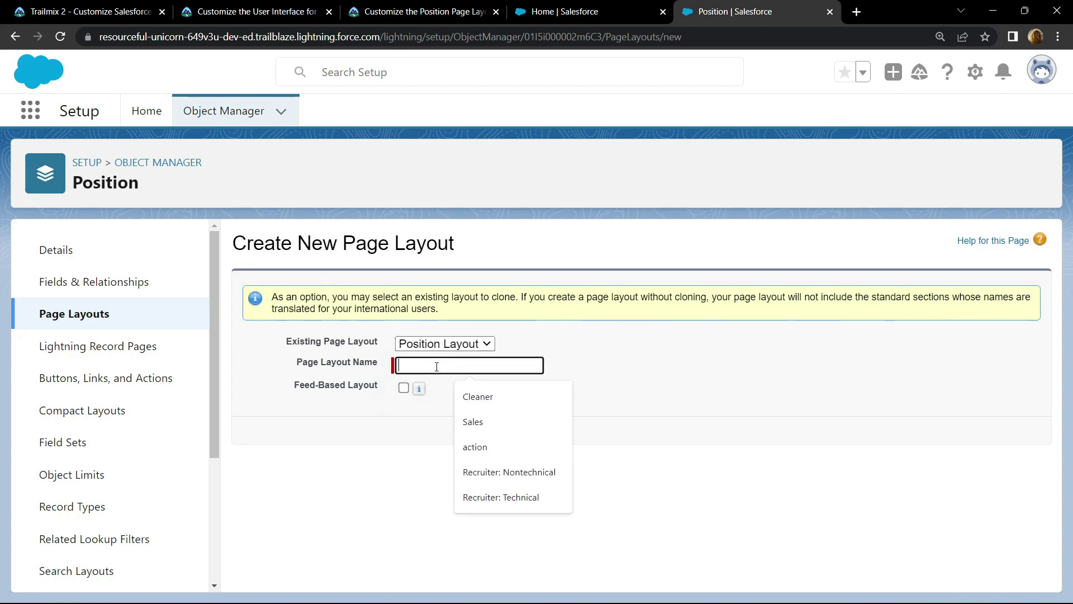
pyautogui.click(425, 10)
pyautogui.scroll(-2, 336, 336)
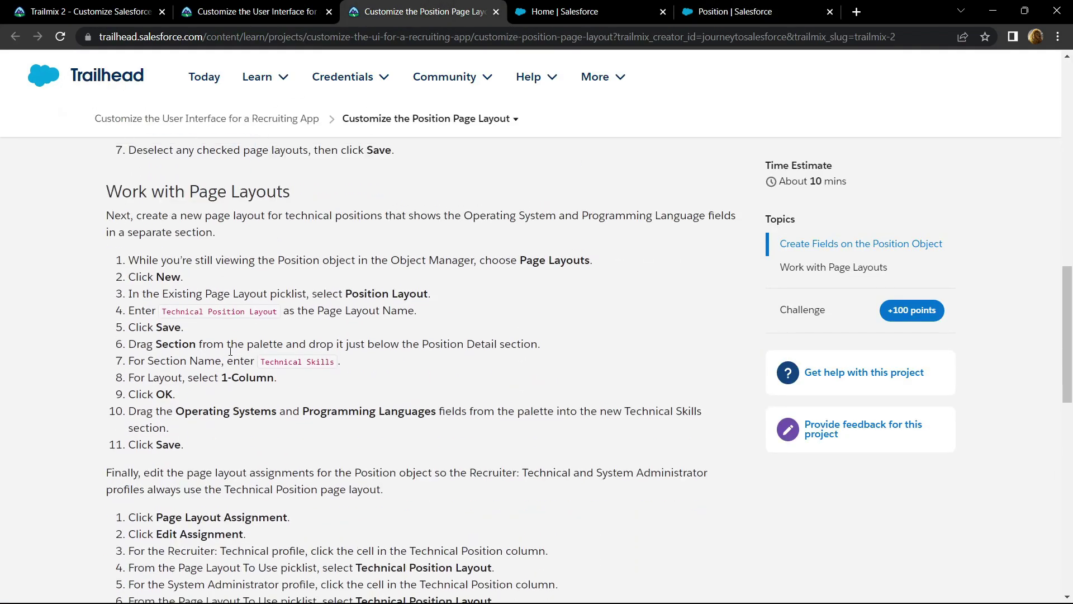
pyautogui.moveTo(178, 304); pyautogui.dragTo(270, 304)
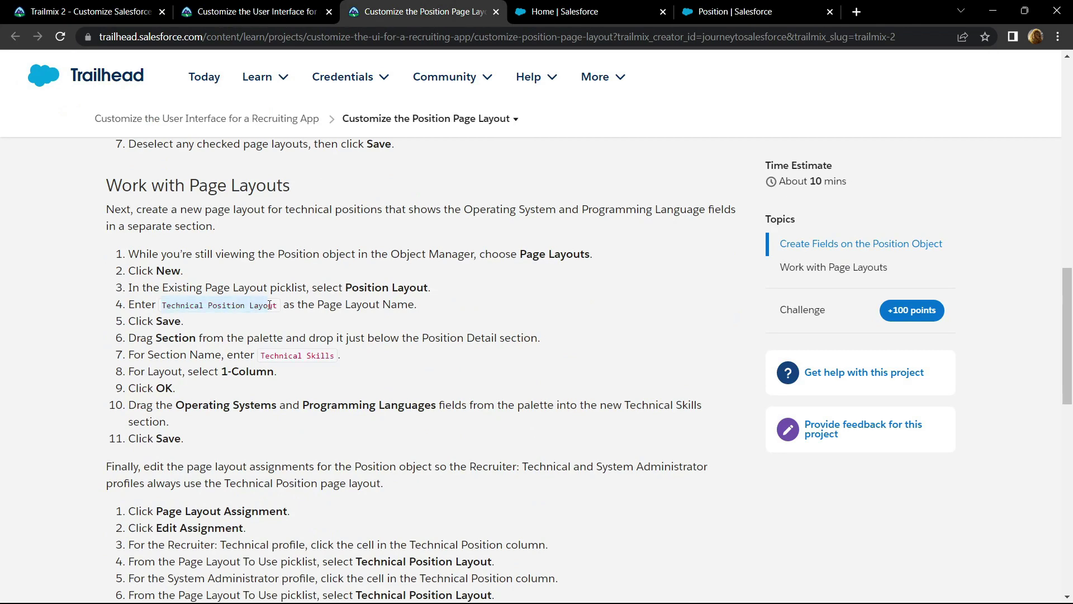
pyautogui.click(736, 10)
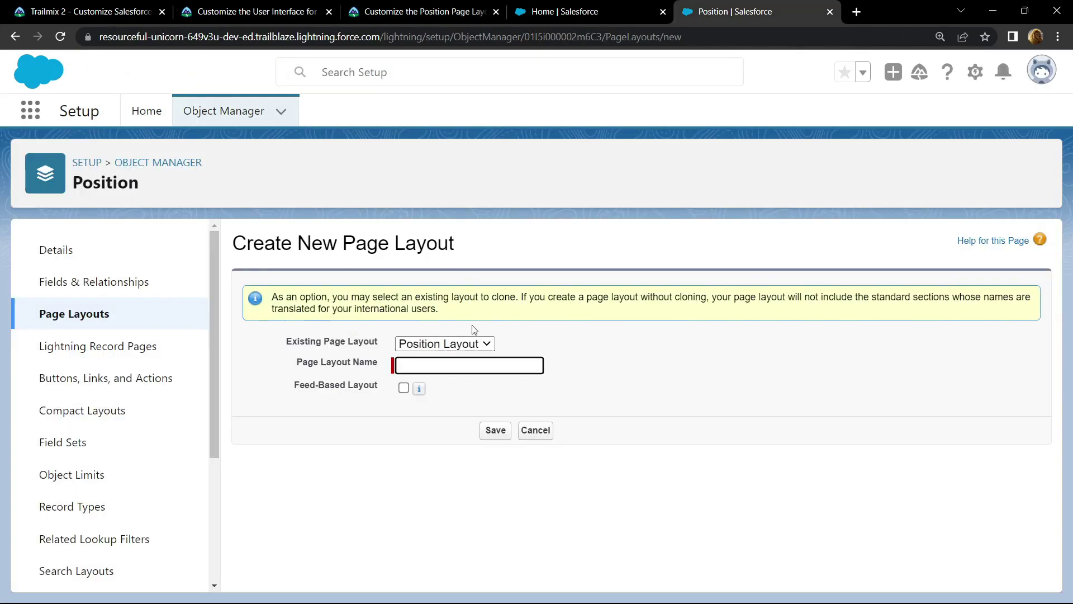
pyautogui.write('Technical Position Layout')
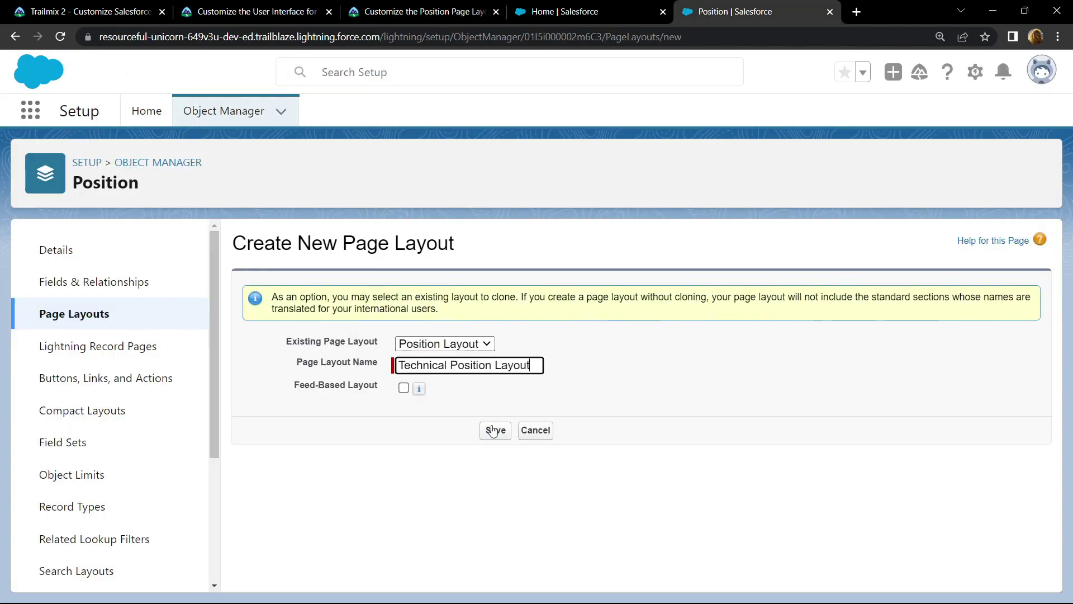
# - Save the layout and add a 1-column 'Technical Skills' section below Position Detail
pyautogui.click(495, 429)
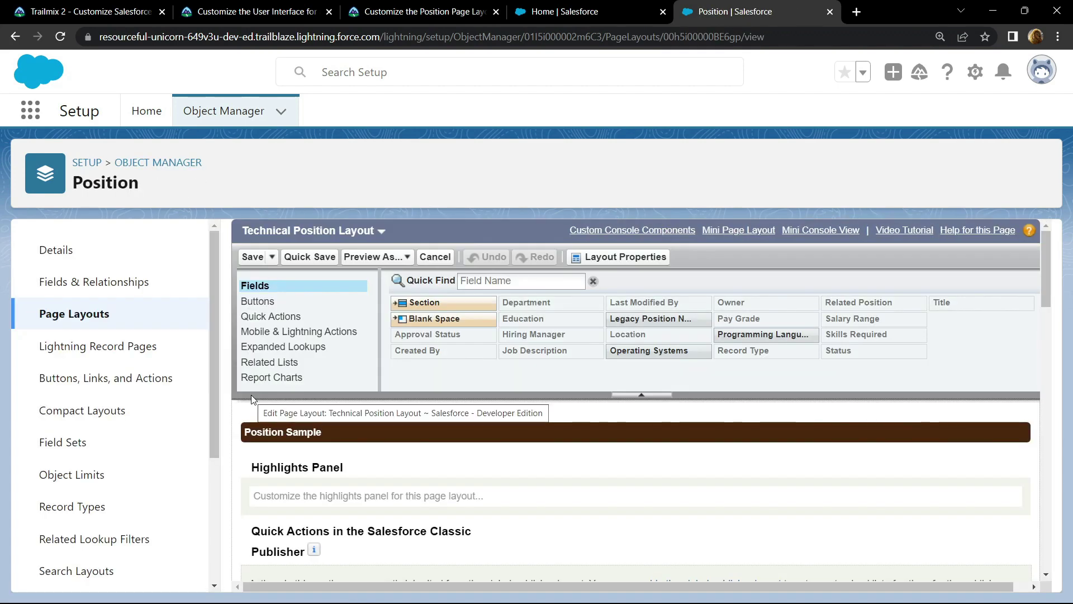
pyautogui.scroll(-4, 346, 461)
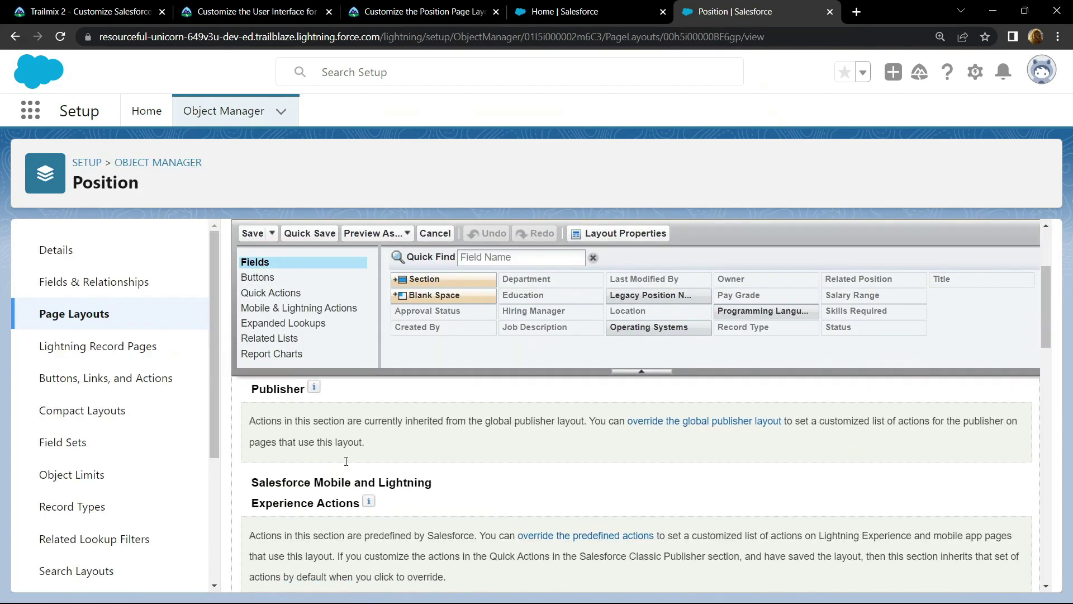
pyautogui.scroll(-5, 345, 462)
pyautogui.scroll(-4, 346, 461)
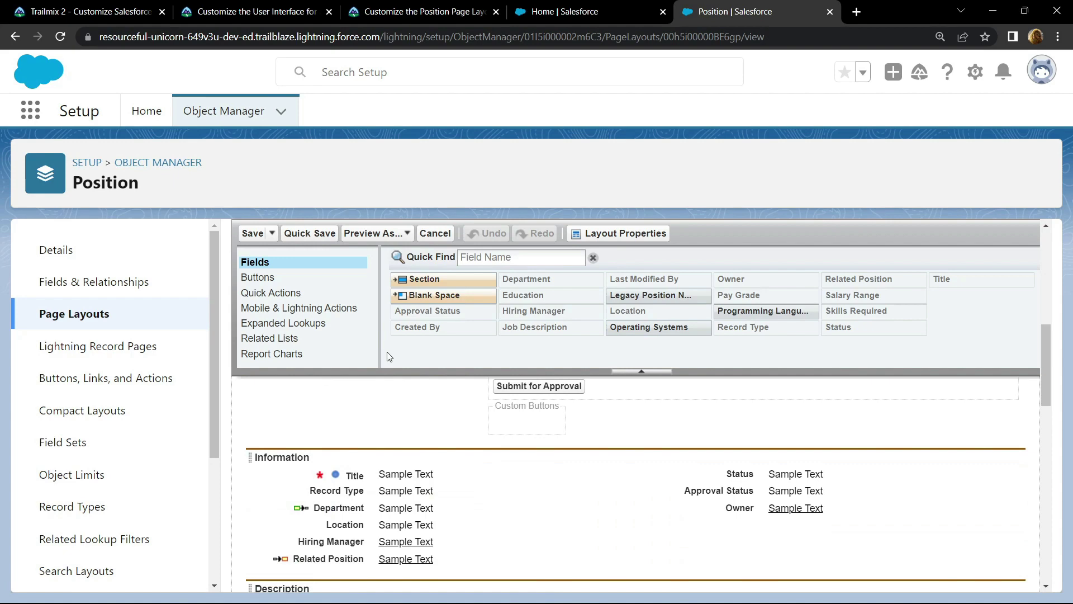
pyautogui.scroll(-1, 387, 357)
pyautogui.moveTo(423, 279); pyautogui.dragTo(252, 465)
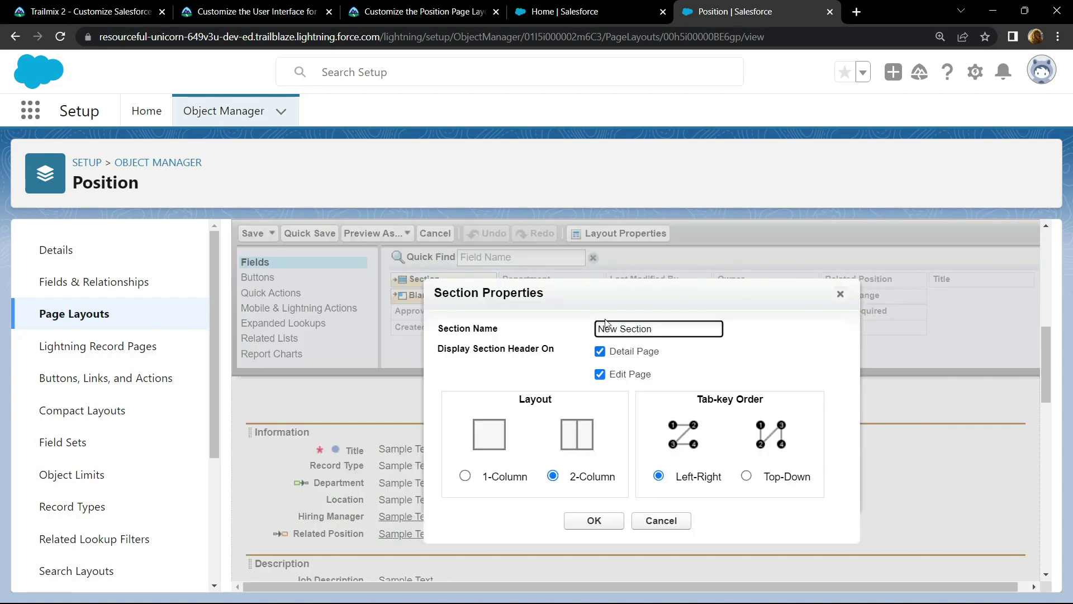
pyautogui.click(424, 11)
pyautogui.scroll(-1, 264, 325)
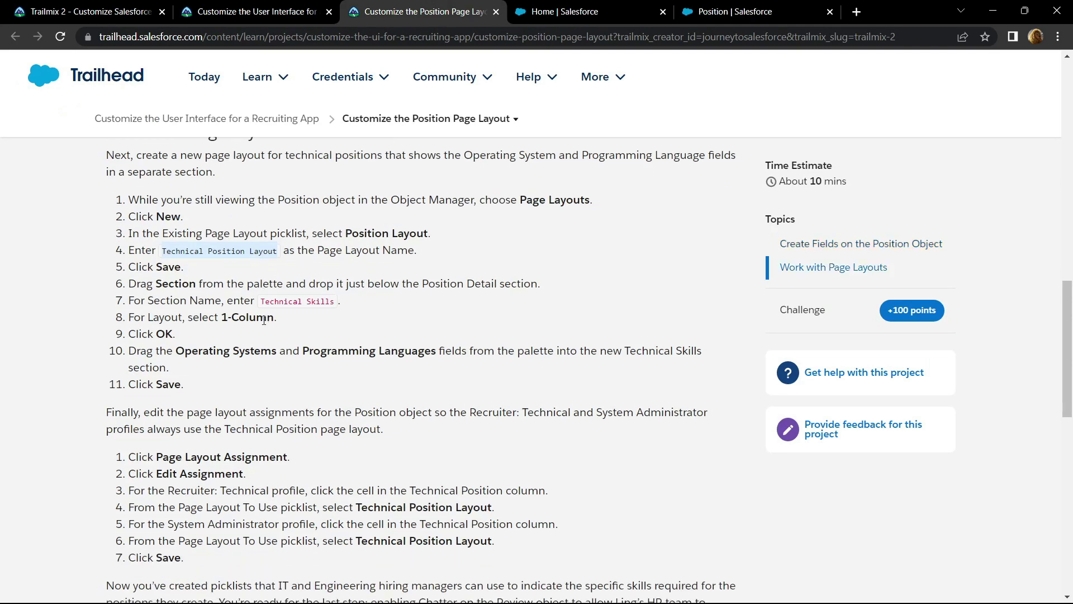
pyautogui.moveTo(261, 301); pyautogui.dragTo(335, 301)
pyautogui.hotkey('ctrl', 'c')
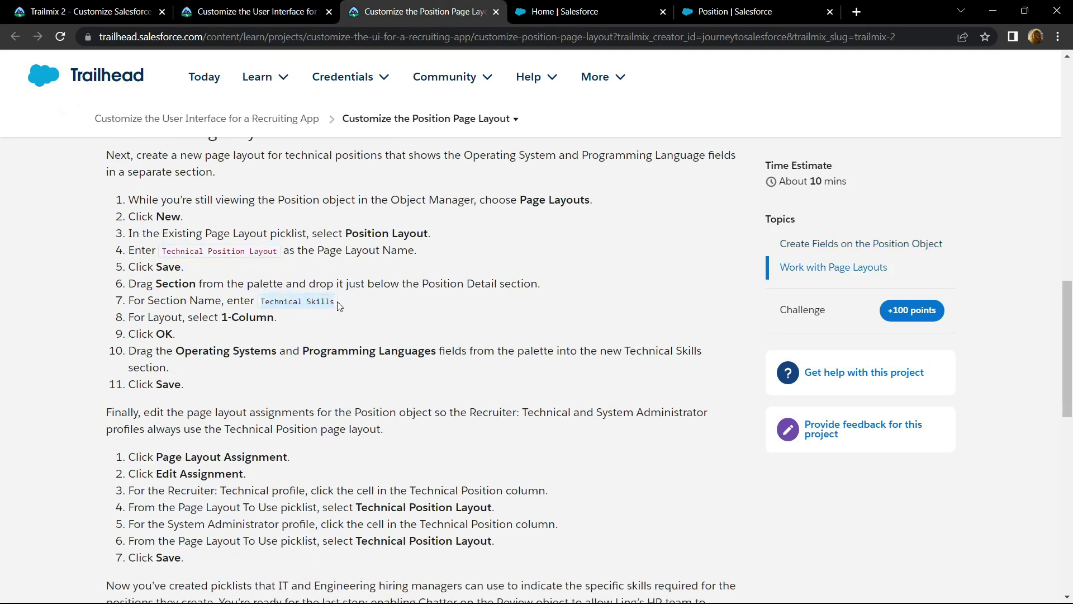
pyautogui.click(736, 12)
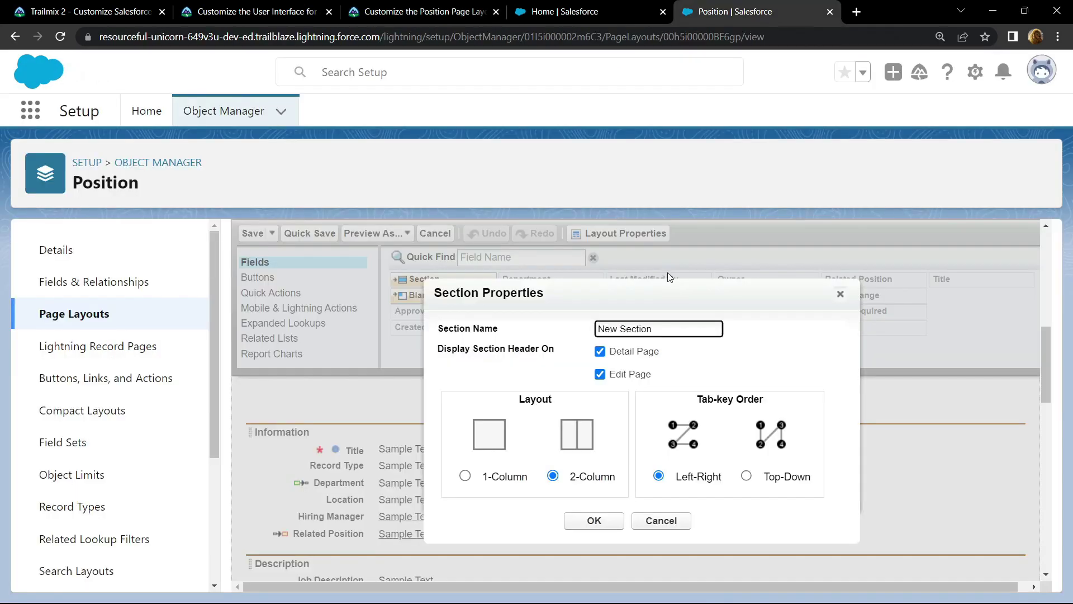
pyautogui.hotkey('ctrl', 'a')
pyautogui.hotkey('ctrl', 'v')
pyautogui.click(465, 477)
pyautogui.click(593, 520)
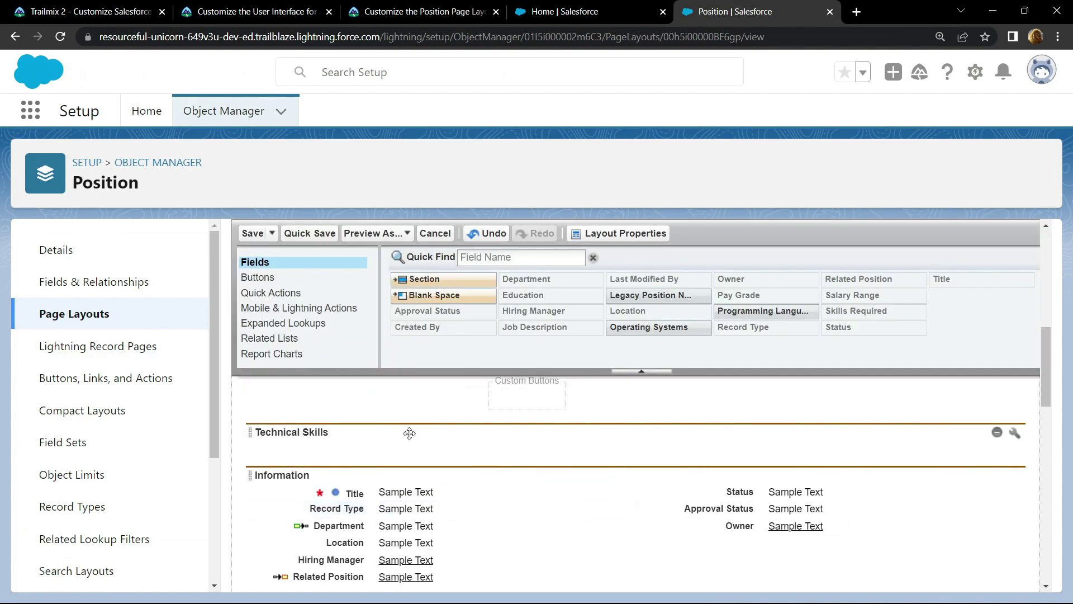
# - Drag Operating Systems and Programming Languages into Technical Skills, then save Technical Position Layout
pyautogui.moveTo(641, 327); pyautogui.dragTo(313, 503)
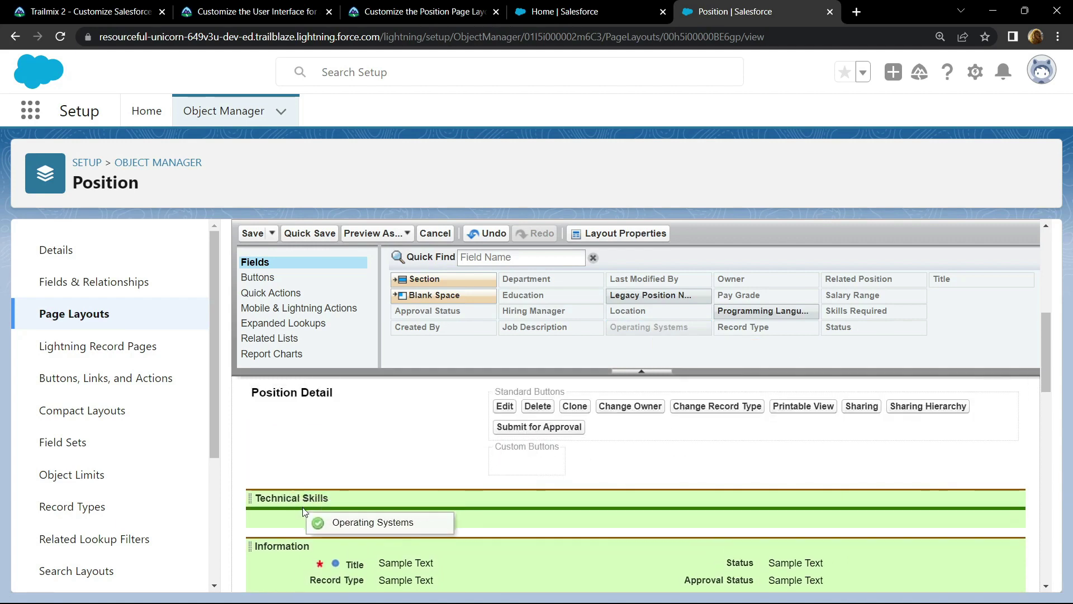
pyautogui.moveTo(312, 504); pyautogui.dragTo(316, 512)
pyautogui.scroll(-1, 409, 489)
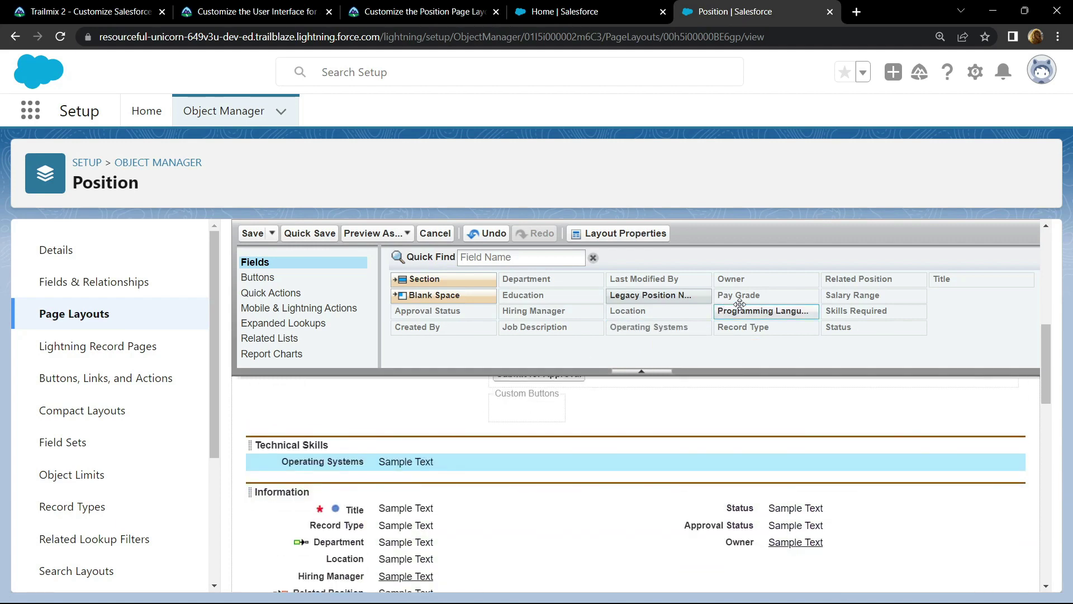
pyautogui.moveTo(762, 311)
pyautogui.mouseDown()
pyautogui.moveTo(485, 443)
pyautogui.moveTo(409, 454)
pyautogui.mouseUp()
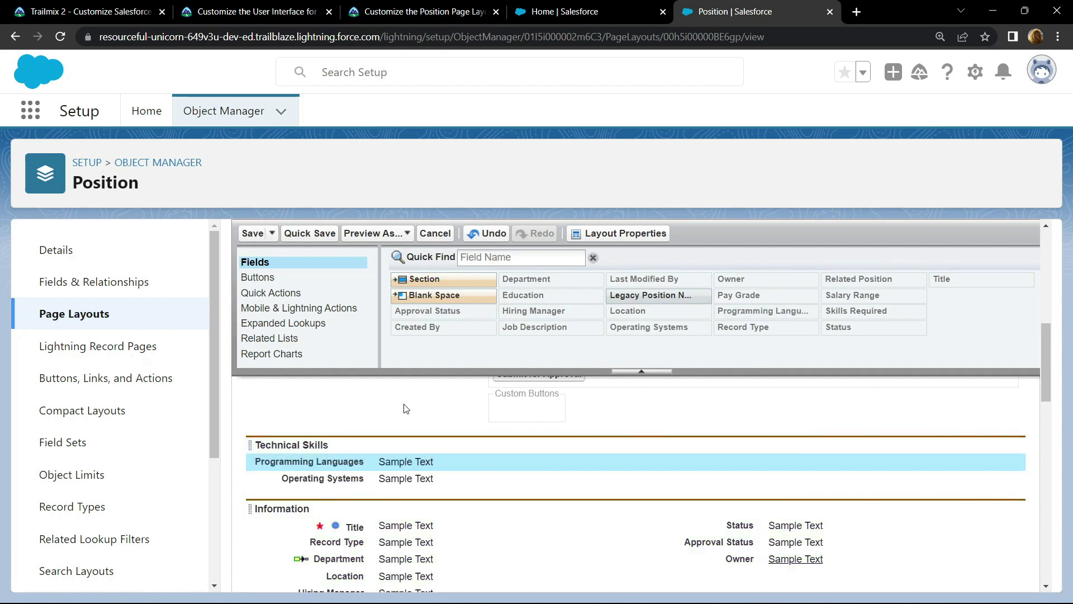
pyautogui.click(251, 234)
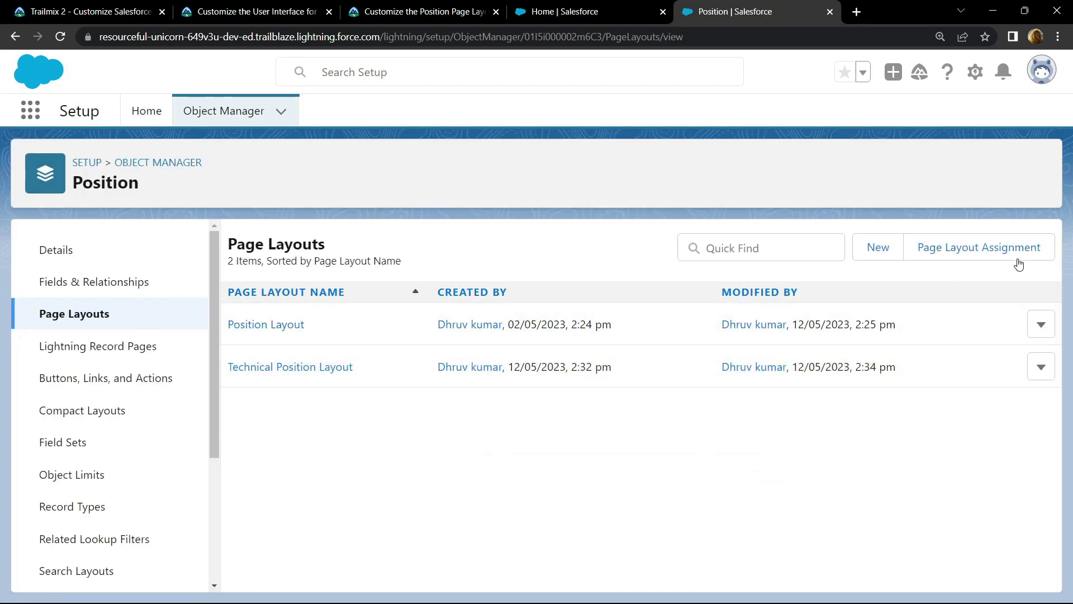
# - Assign Technical Position Layout to the Recruiter: Technical profile in Page Layout Assignment
pyautogui.click(989, 249)
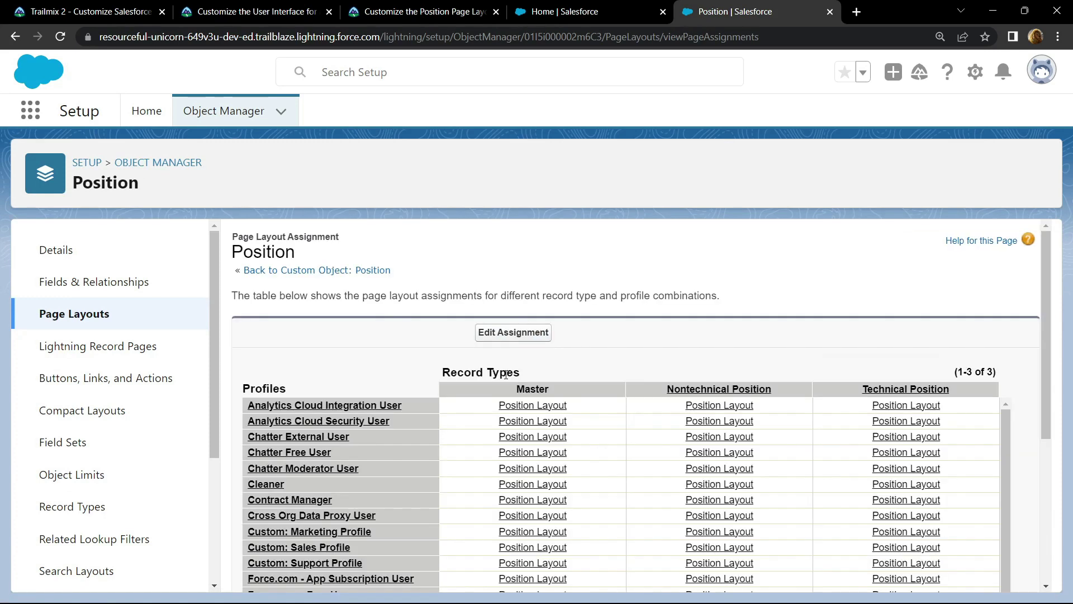
pyautogui.click(514, 332)
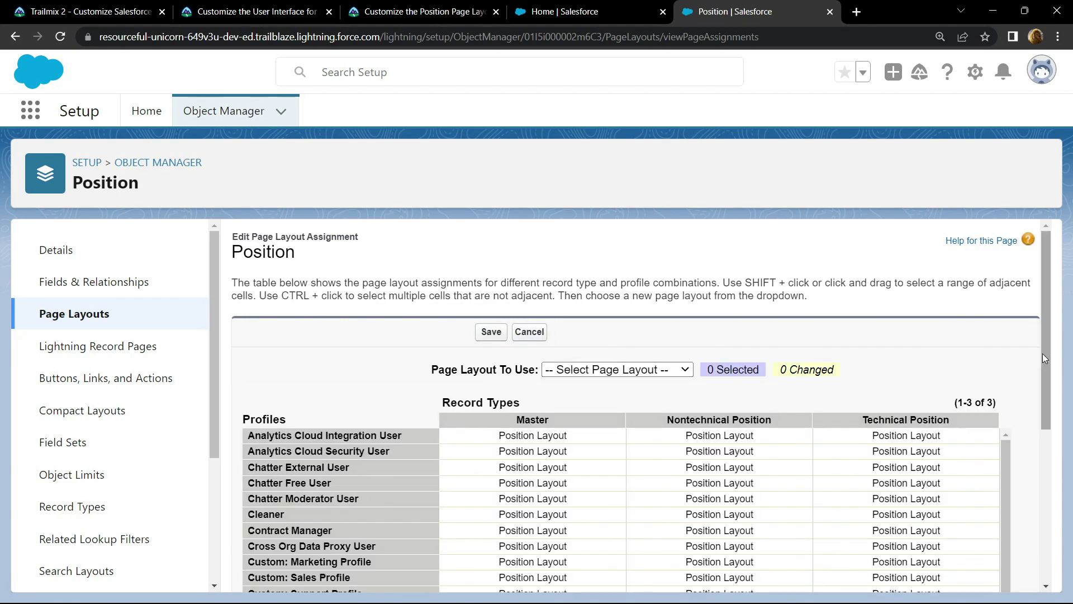
pyautogui.moveTo(1043, 353); pyautogui.dragTo(1068, 488)
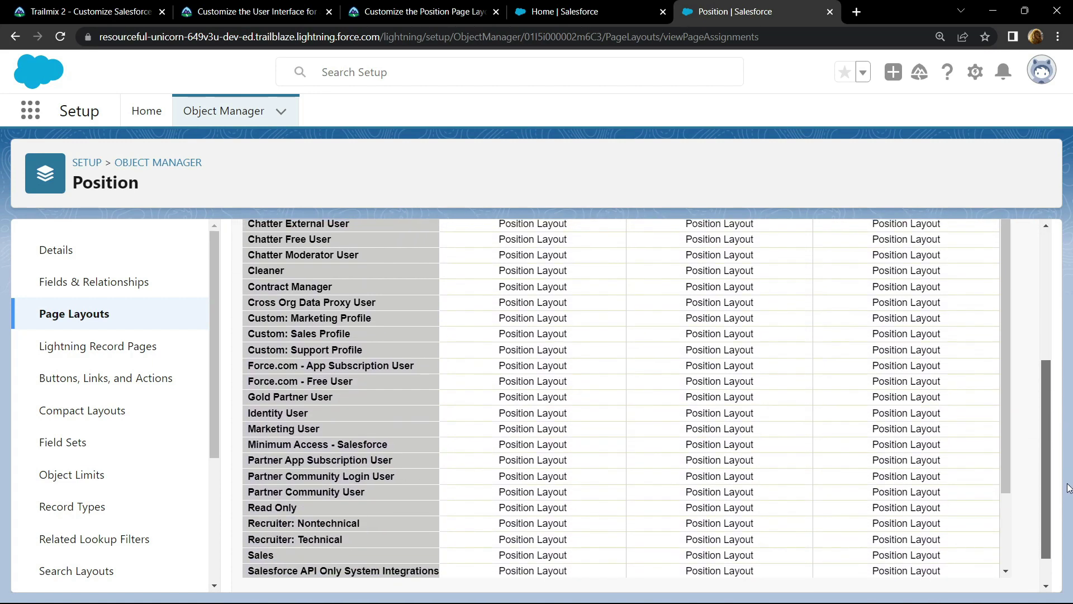
pyautogui.click(364, 543)
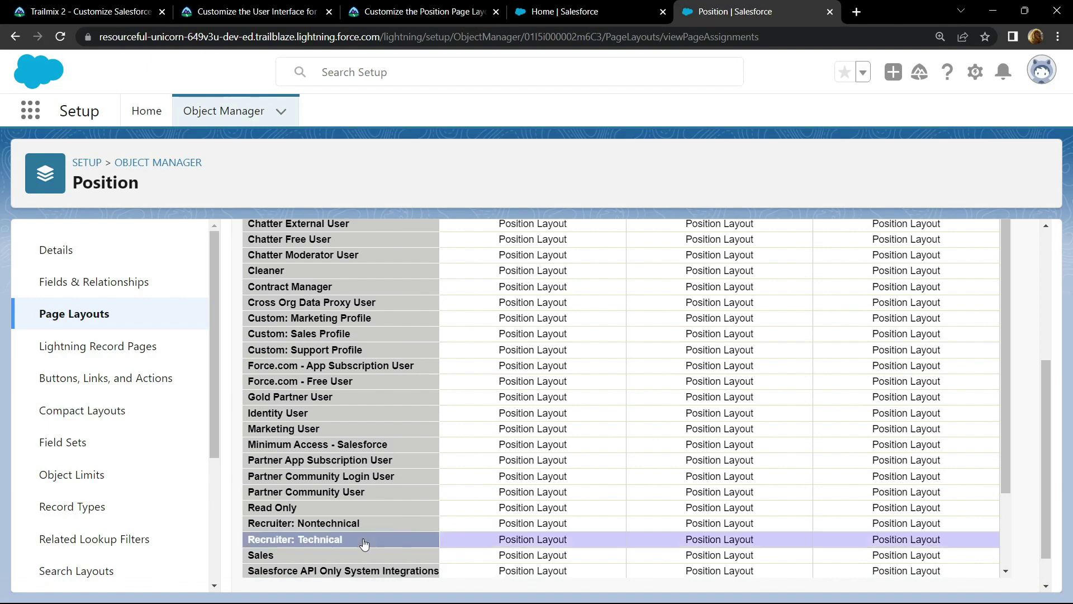
pyautogui.scroll(-1, 364, 542)
pyautogui.scroll(8, 587, 420)
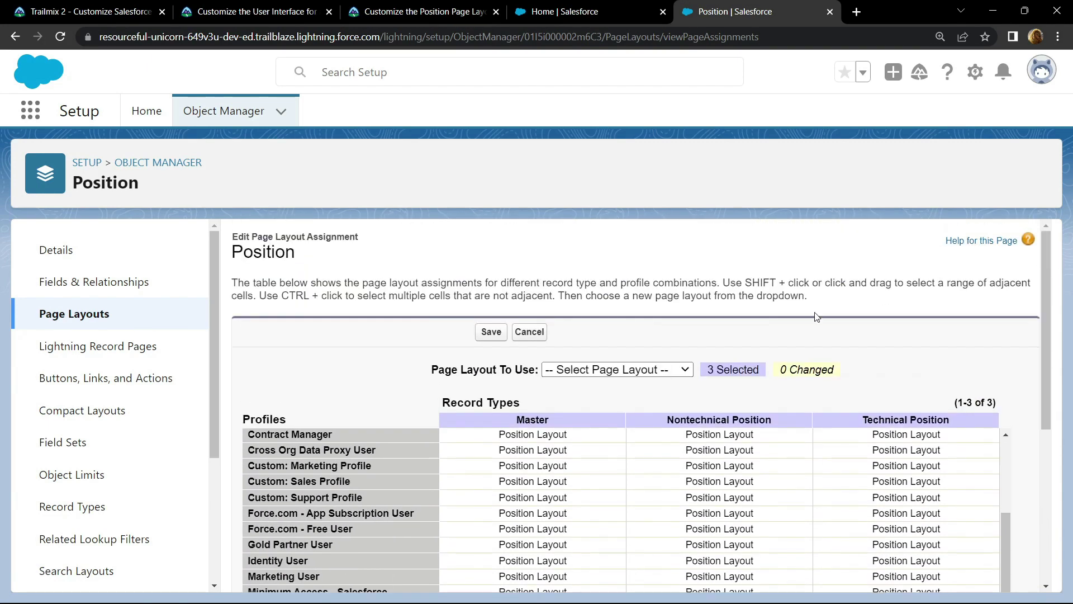
pyautogui.click(685, 369)
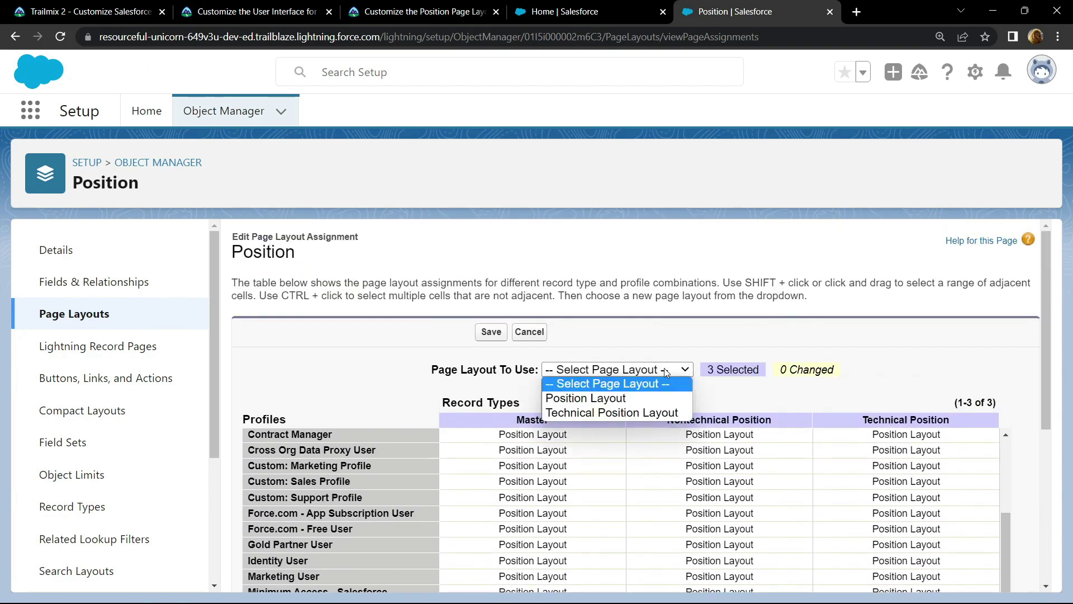
pyautogui.click(611, 412)
pyautogui.scroll(-3, 703, 379)
pyautogui.scroll(-5, 504, 377)
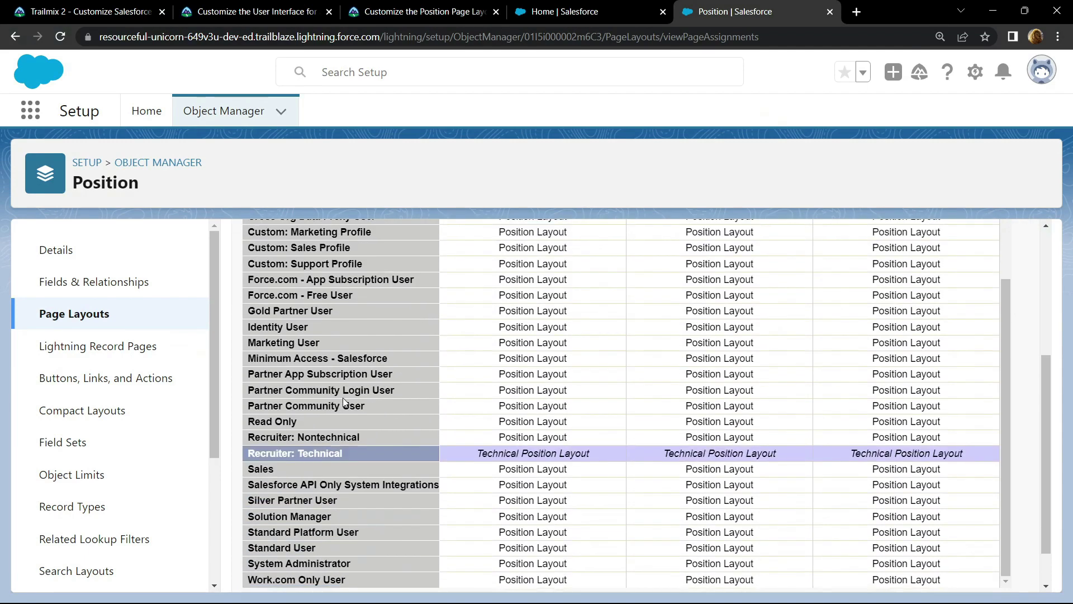
# - Assign Technical Position Layout to System Administrator and save the assignments
pyautogui.click(309, 514)
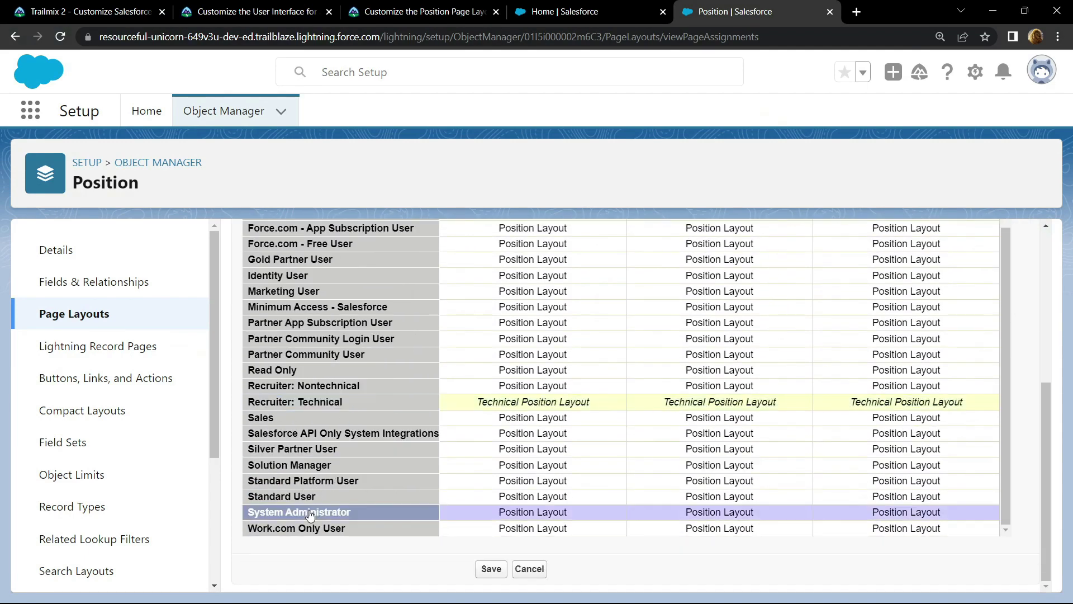
pyautogui.scroll(3, 549, 489)
pyautogui.scroll(3, 587, 377)
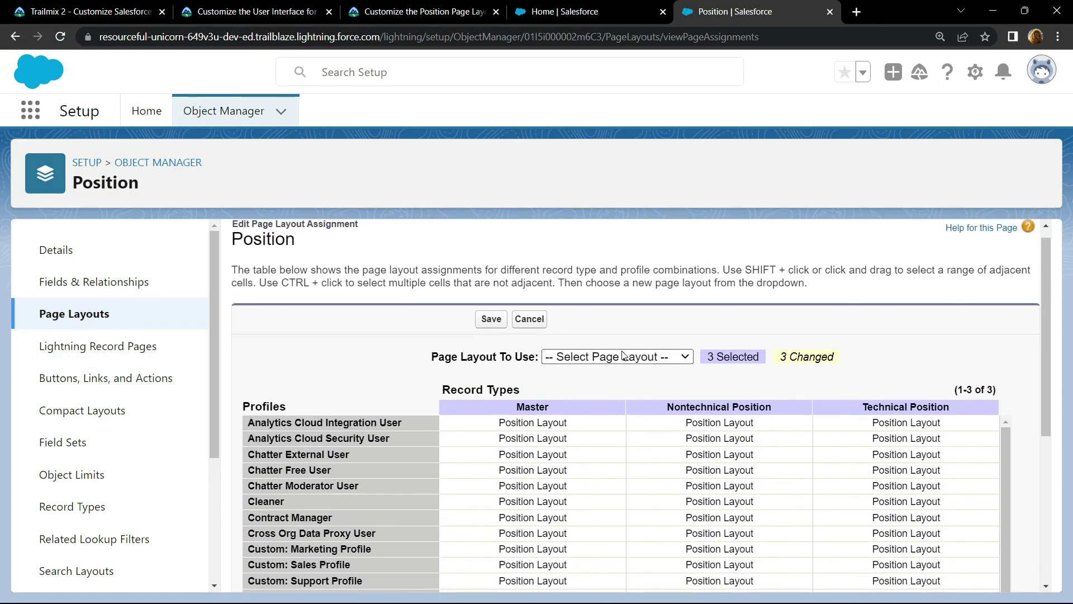
pyautogui.click(617, 357)
pyautogui.click(611, 399)
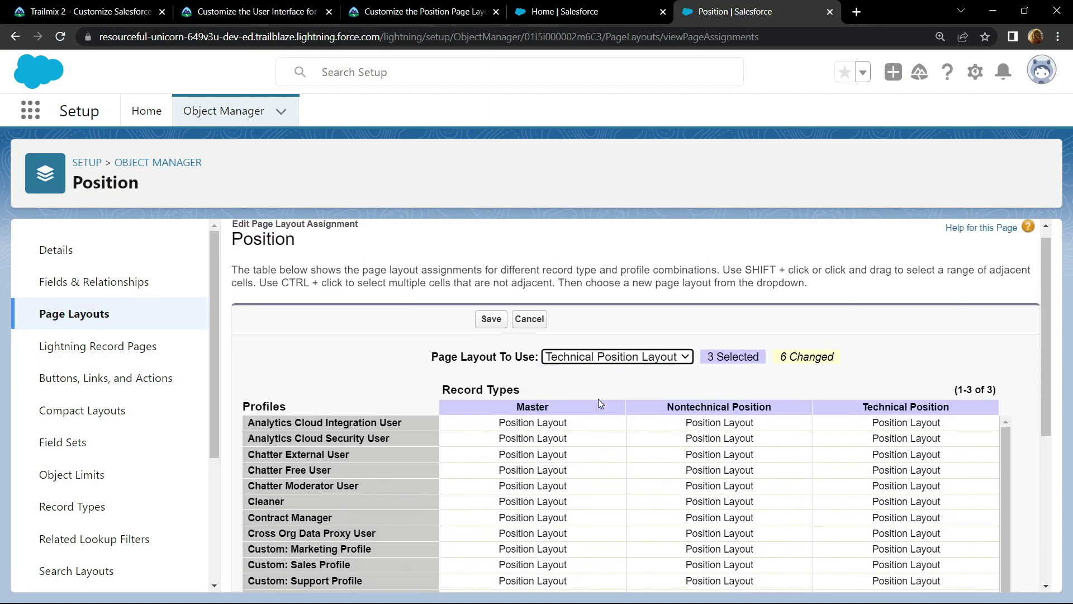
pyautogui.scroll(-6, 598, 398)
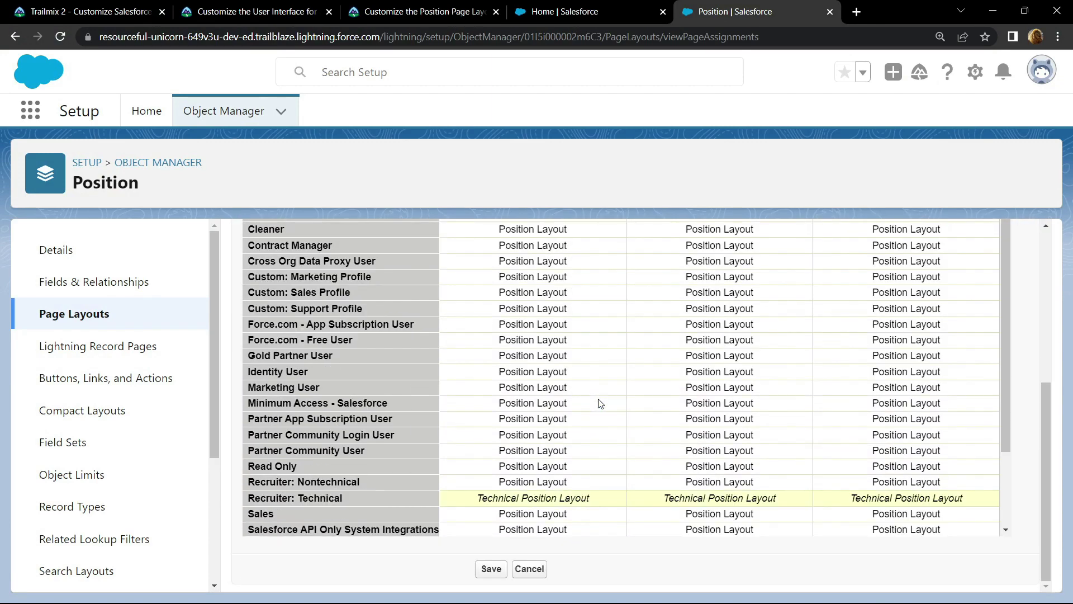
pyautogui.click(492, 570)
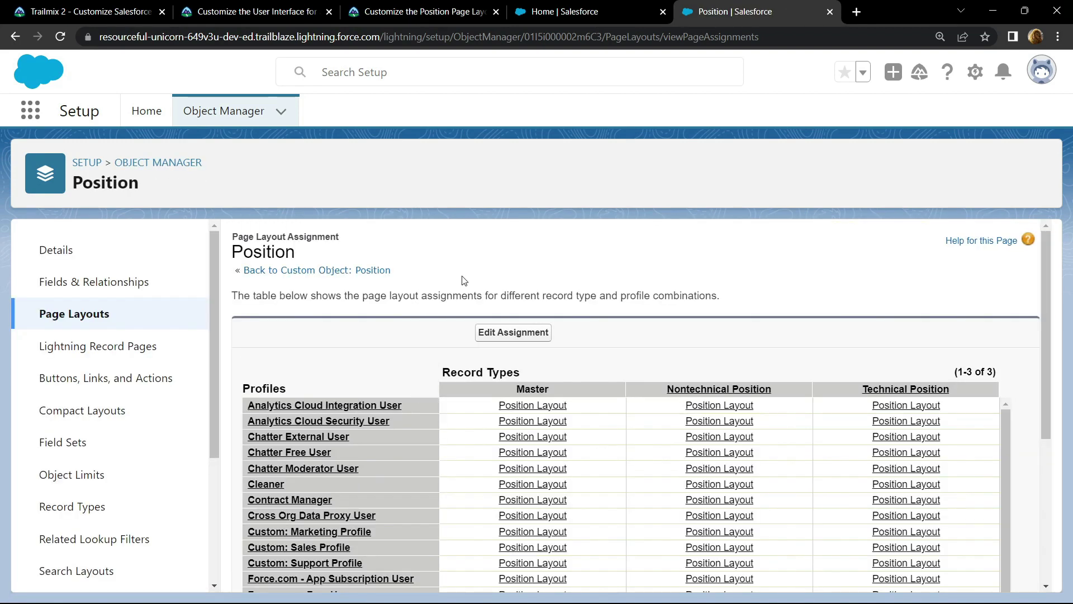
# - Verify the Customize the Position Page Layout challenge for 100 points, then view the project's remaining steps
pyautogui.click(420, 11)
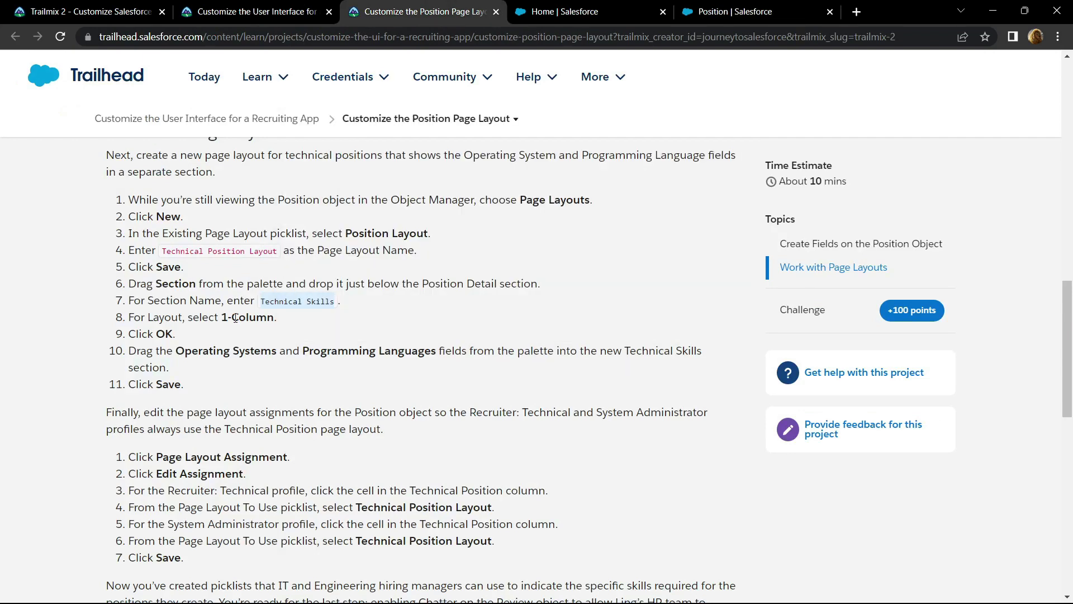
pyautogui.scroll(-10, 235, 322)
pyautogui.click(251, 220)
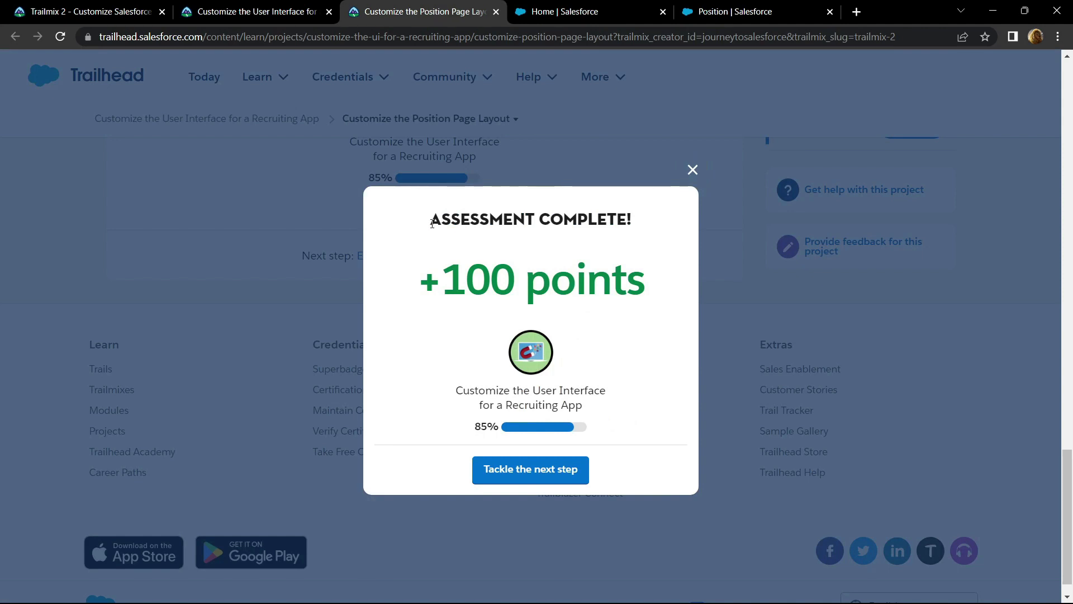
pyautogui.moveTo(431, 224); pyautogui.dragTo(646, 236)
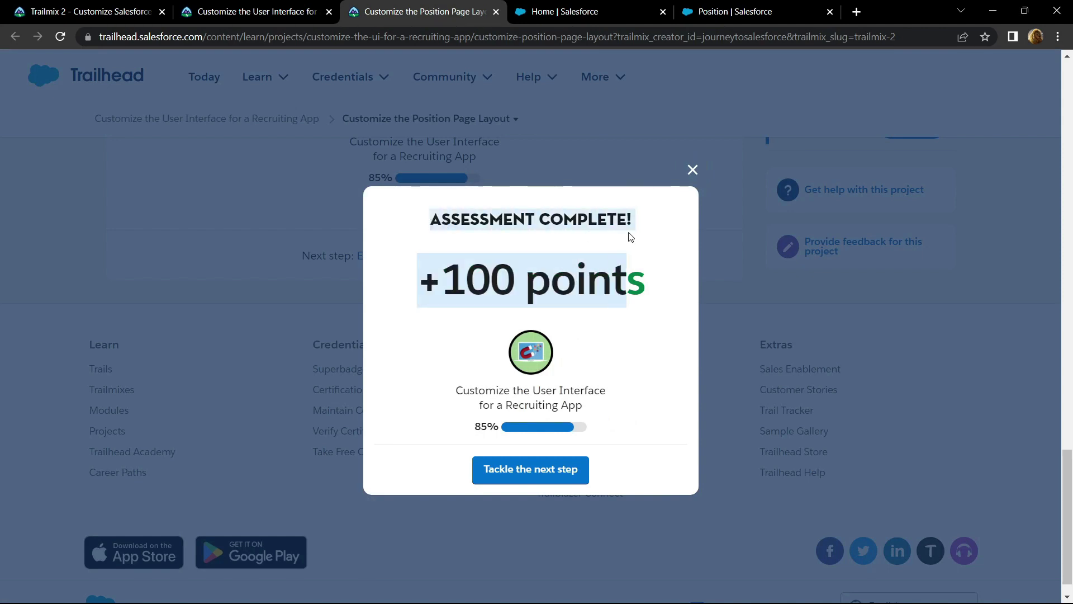
pyautogui.click(268, 12)
pyautogui.scroll(-1, 118, 393)
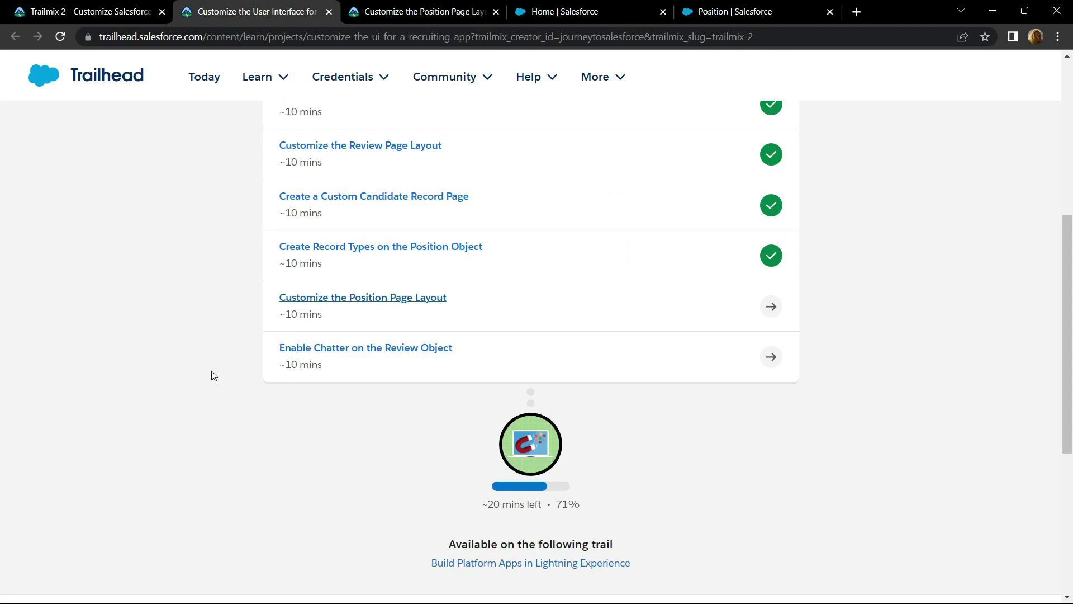